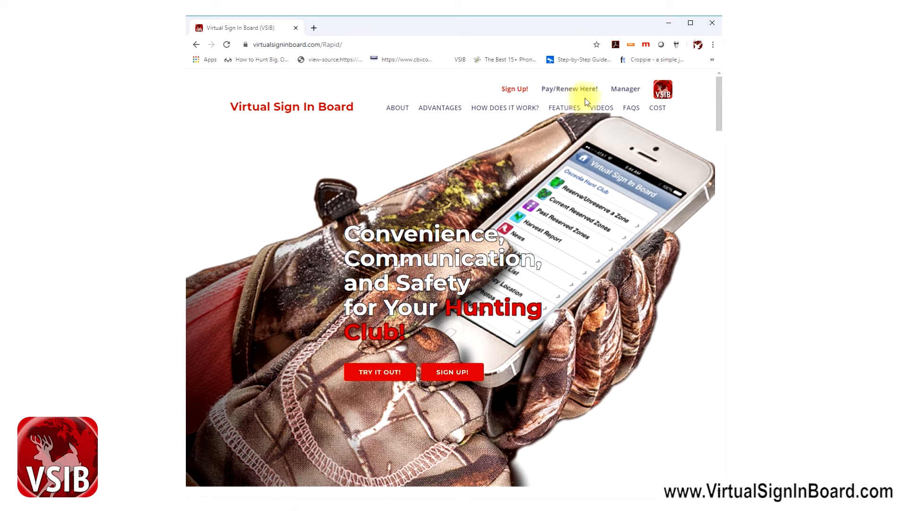
# Log in as manager with the account e-mail and password, then scroll to the managed boards
pyautogui.click(623, 95)
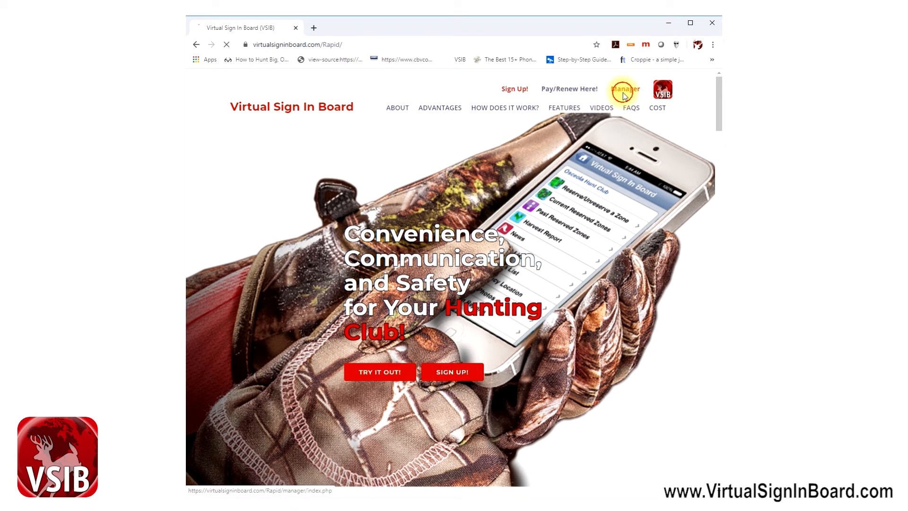
pyautogui.click(449, 167)
pyautogui.press('Tab')
pyautogui.write('•••••••')
pyautogui.press('Return')
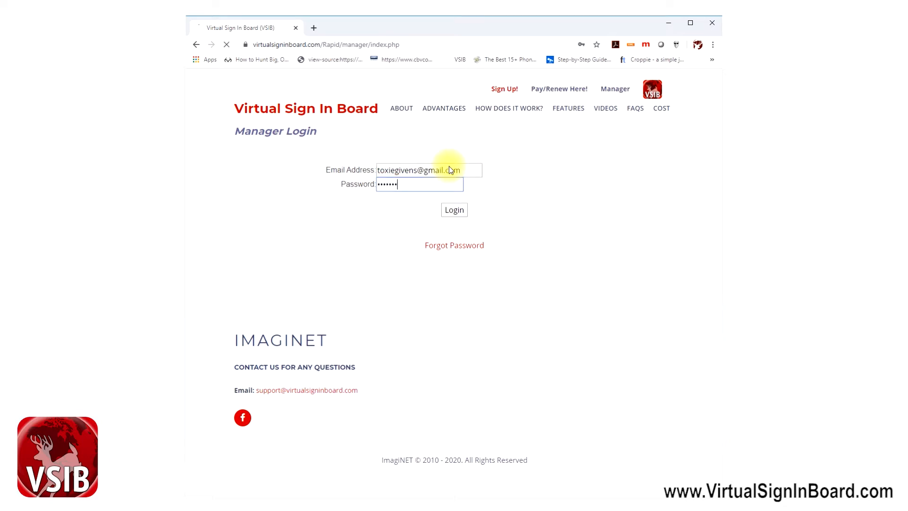
pyautogui.scroll(-4, 380, 233)
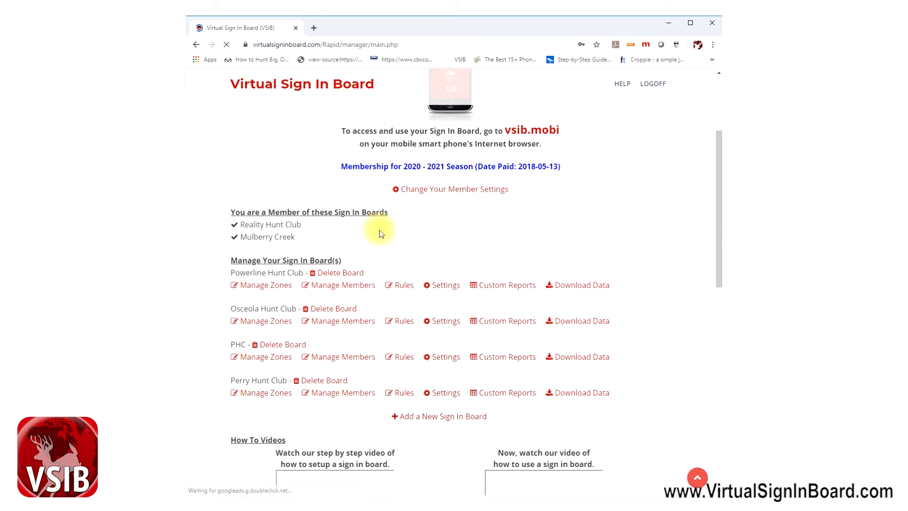
pyautogui.scroll(-1, 380, 230)
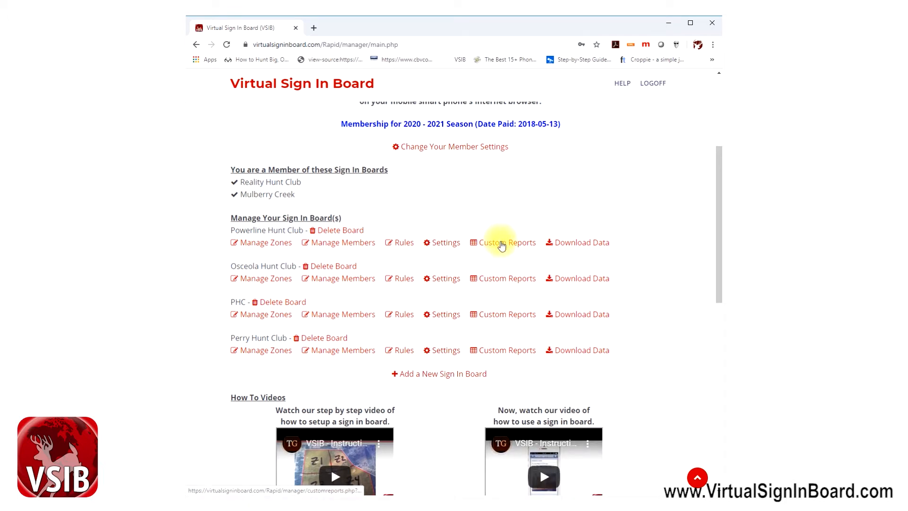
# Open Custom Reports for the Osceola Hunt Club board
pyautogui.click(503, 278)
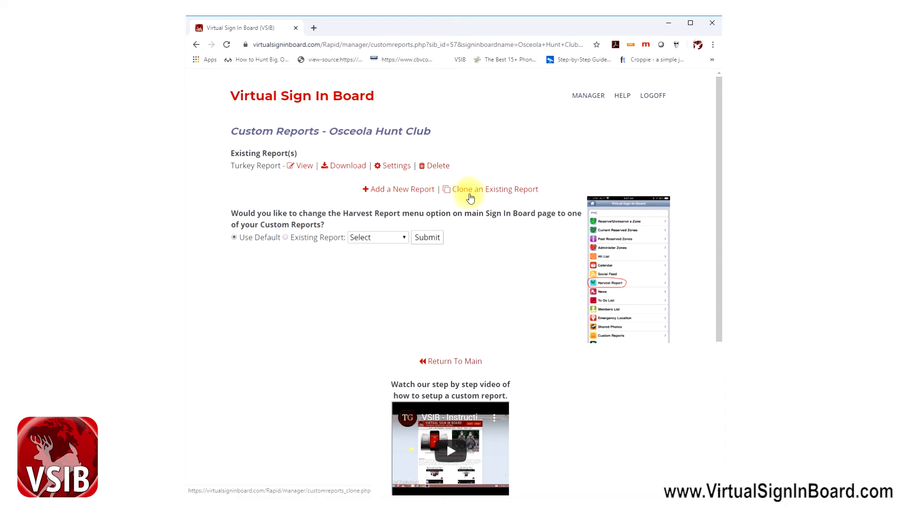
pyautogui.click(488, 195)
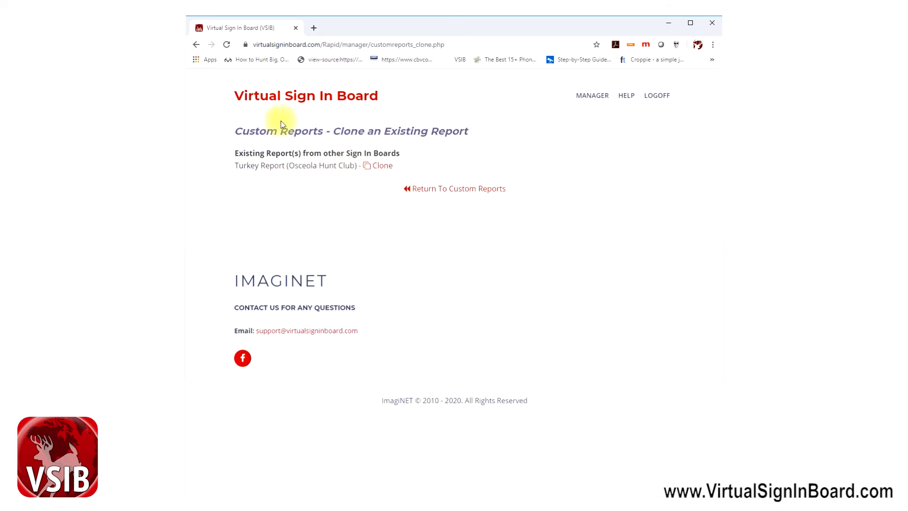
pyautogui.click(196, 46)
pyautogui.click(212, 45)
pyautogui.click(198, 47)
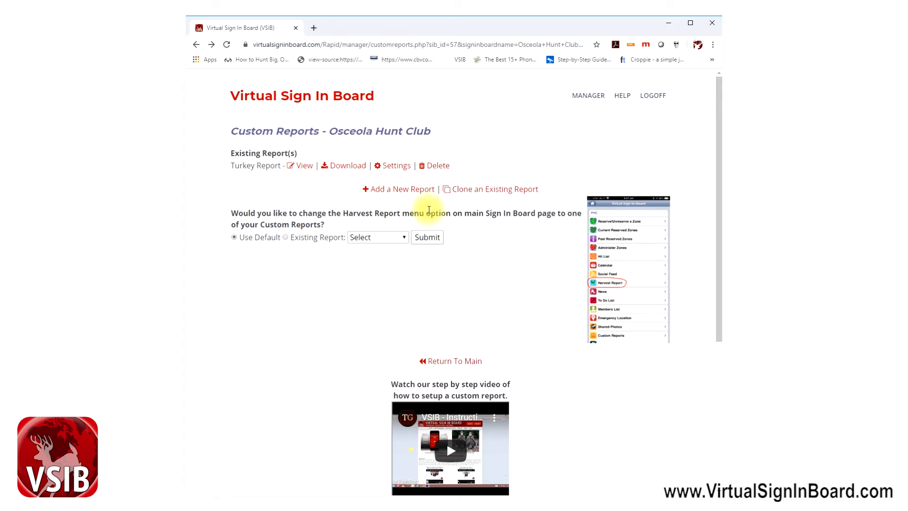
# Add a new report 'Deer Harvest Records' with View and Add Data set to All Members
pyautogui.click(399, 192)
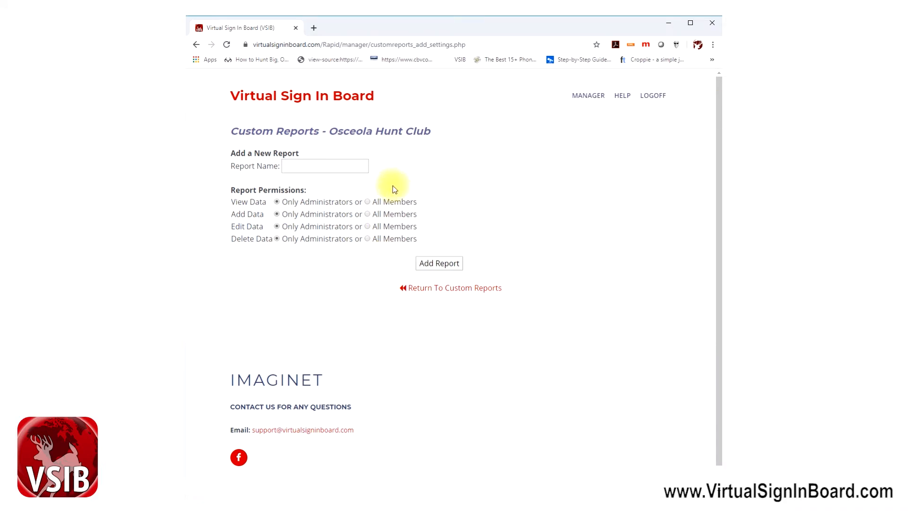
pyautogui.click(331, 166)
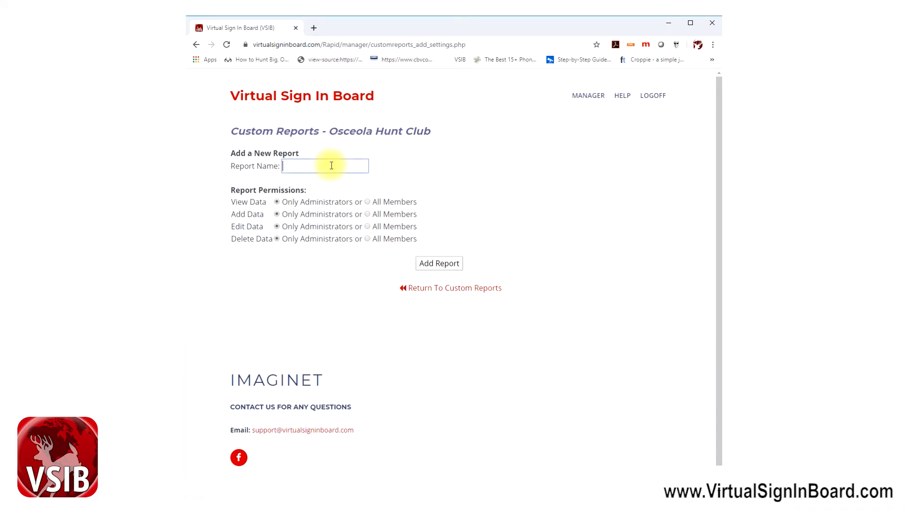
pyautogui.write('Deer Harvest Recore')
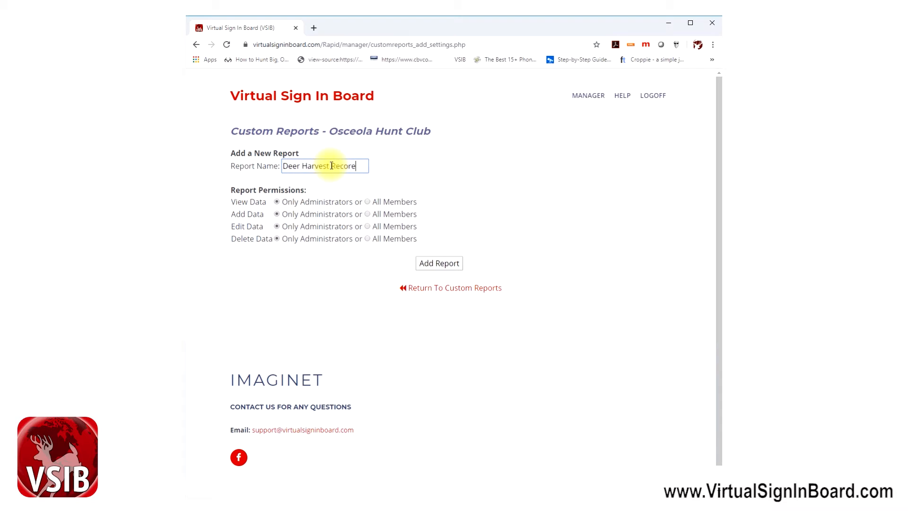
pyautogui.press('BackSpace')
pyautogui.write('ds')
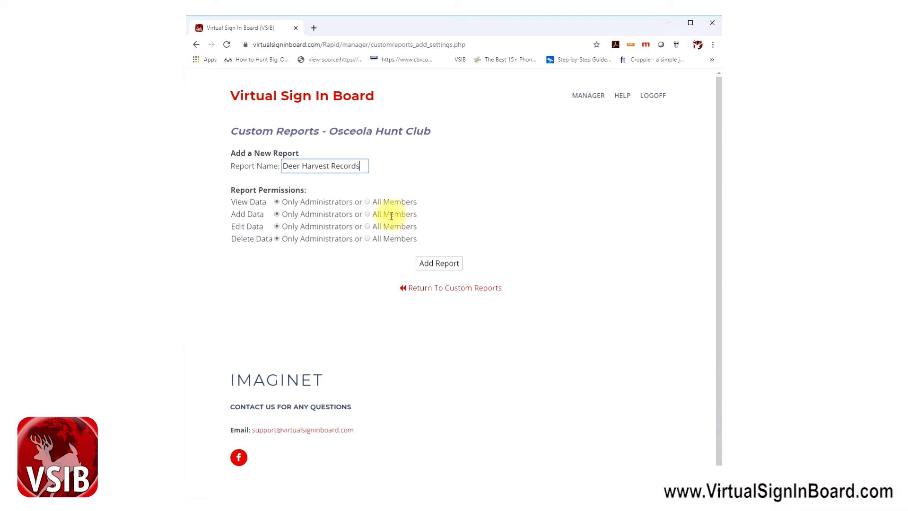
pyautogui.click(367, 202)
pyautogui.click(368, 214)
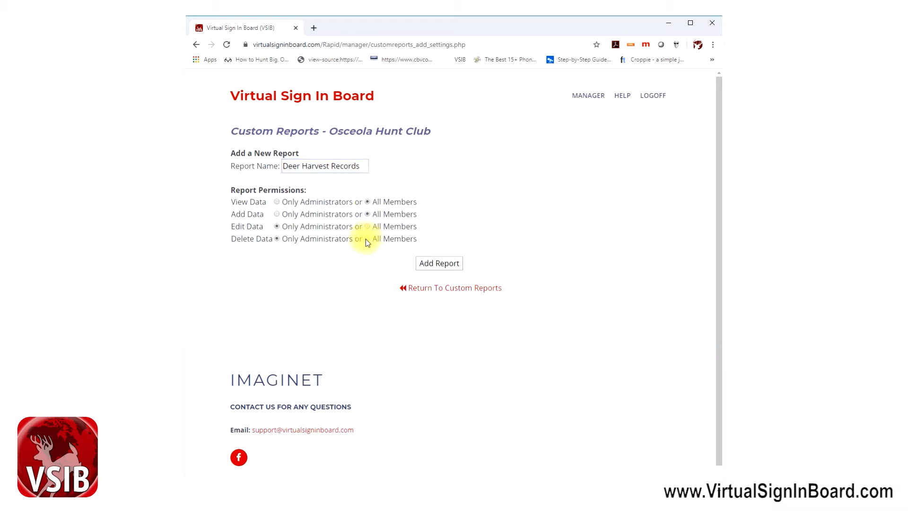
pyautogui.click(447, 266)
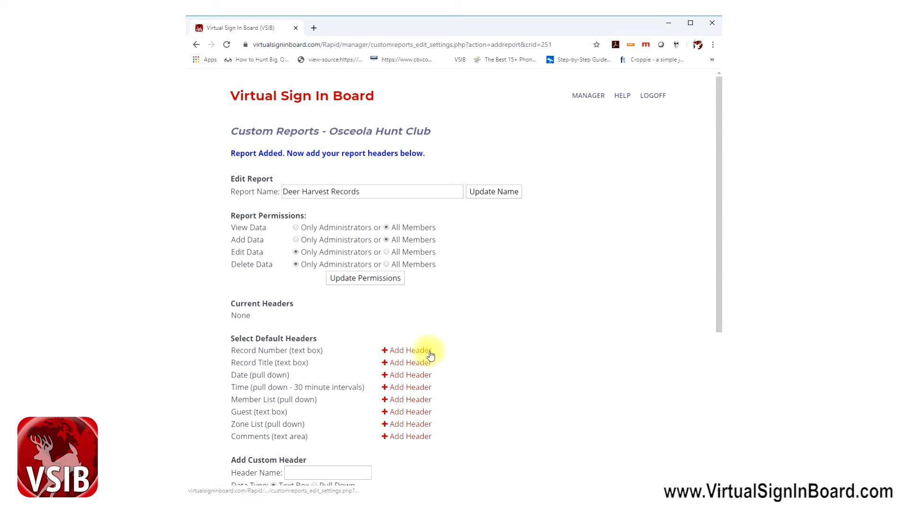
# Add Record Number, Record Title, Date, Time, Member List, Guest, Zone List and Comments headers
pyautogui.scroll(-2, 431, 353)
pyautogui.scroll(-1, 428, 350)
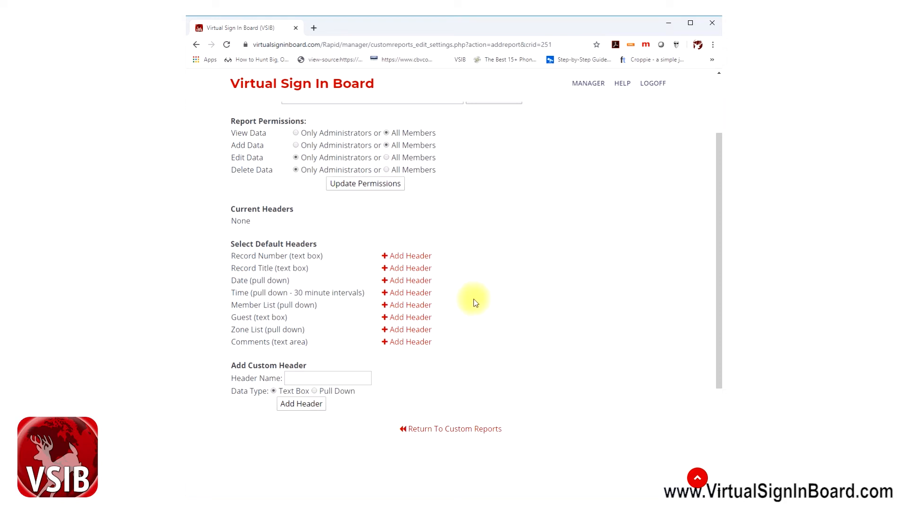
pyautogui.click(407, 257)
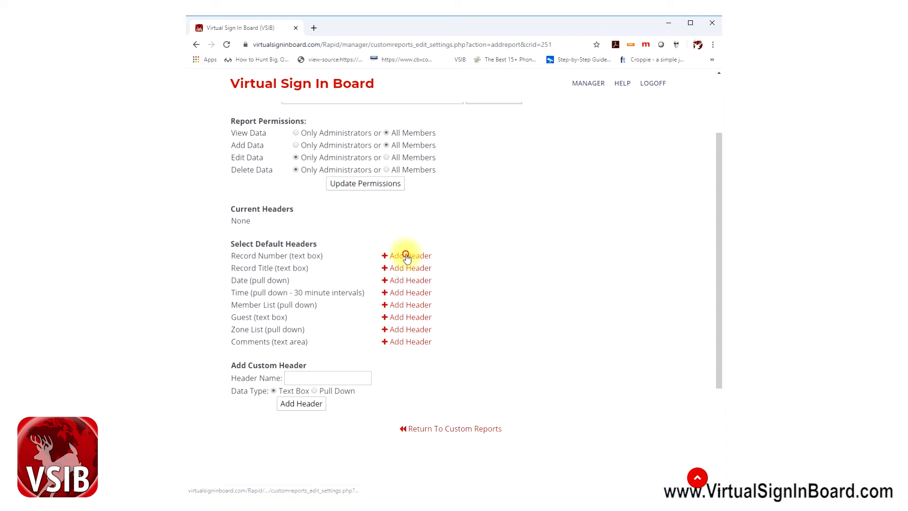
pyautogui.click(406, 326)
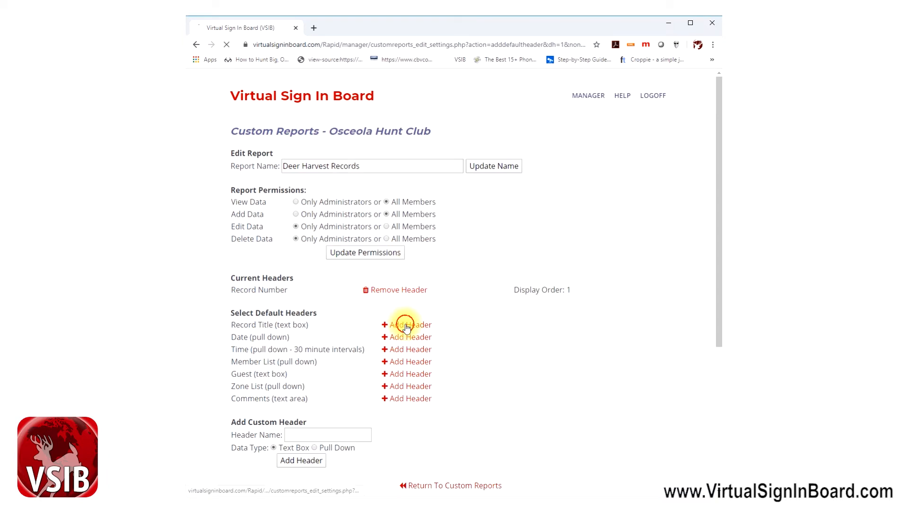
pyautogui.click(405, 337)
pyautogui.click(403, 350)
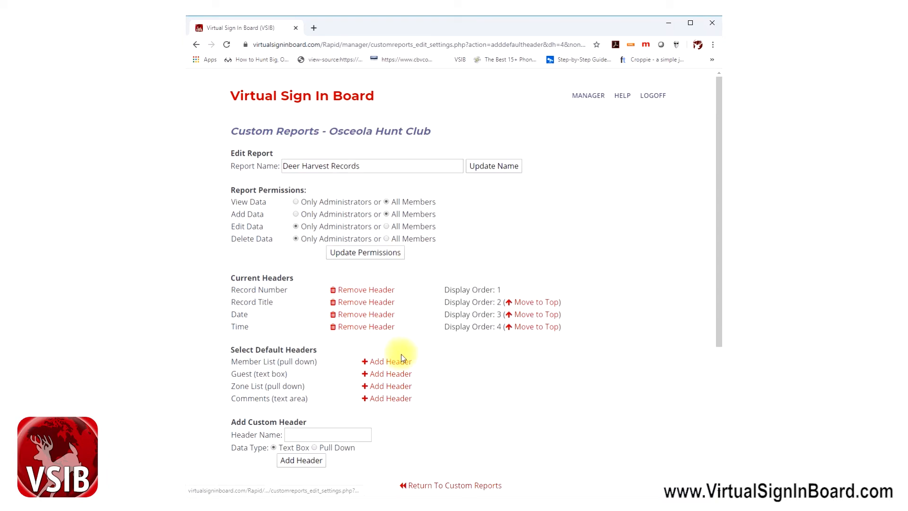
pyautogui.click(399, 362)
pyautogui.click(388, 374)
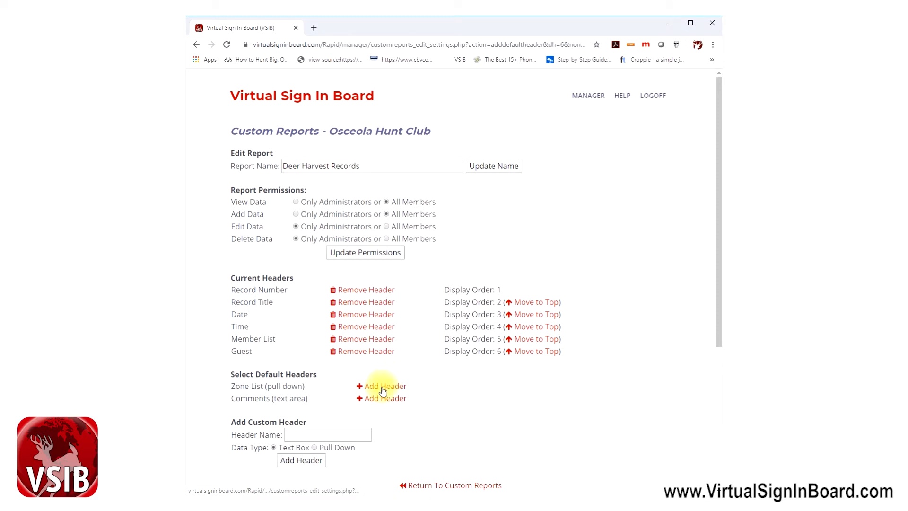
pyautogui.click(380, 386)
pyautogui.click(378, 399)
pyautogui.scroll(-3, 489, 374)
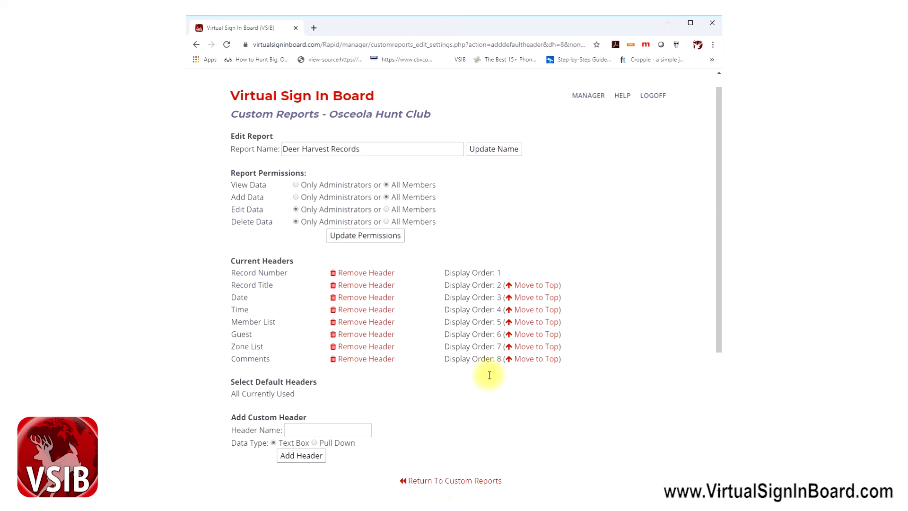
pyautogui.scroll(1, 489, 375)
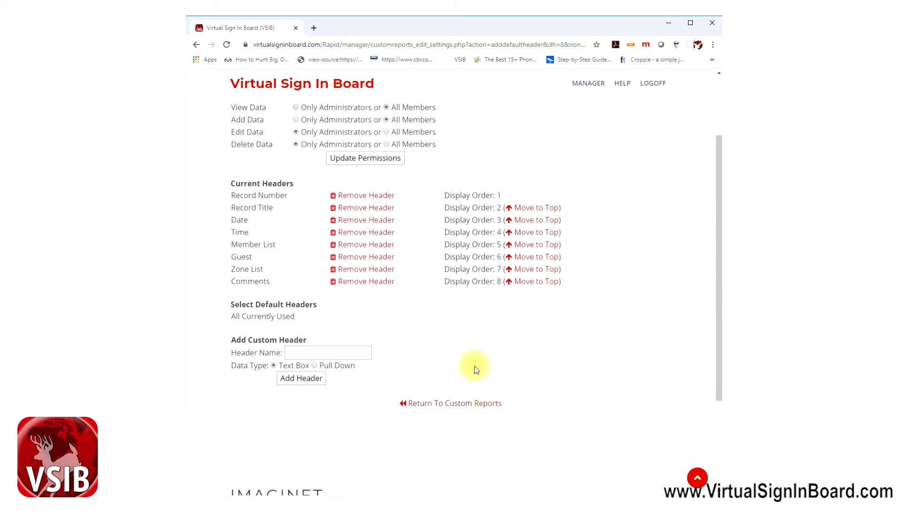
# Add custom headers 'Sex', 'Weight' and 'Right Main Beam' to the report
pyautogui.click(303, 354)
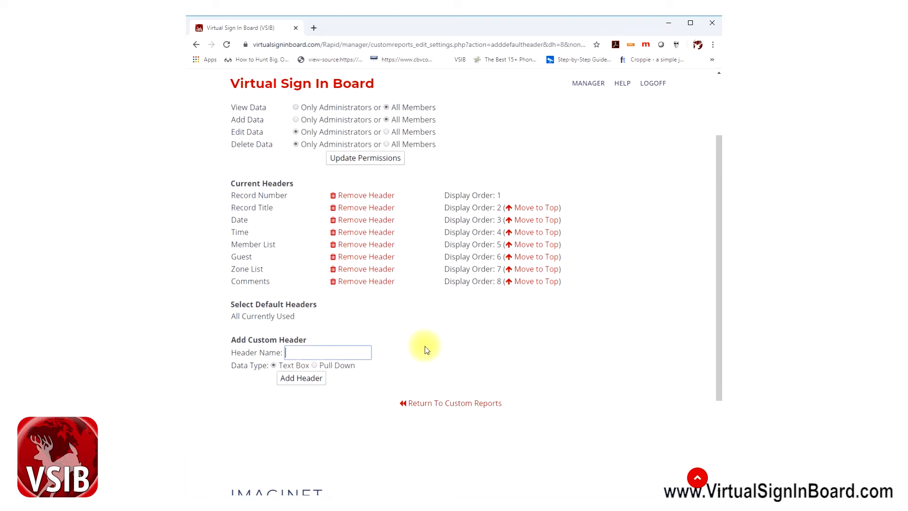
pyautogui.write('Sex')
pyautogui.click(299, 380)
pyautogui.scroll(-3, 300, 382)
pyautogui.click(303, 317)
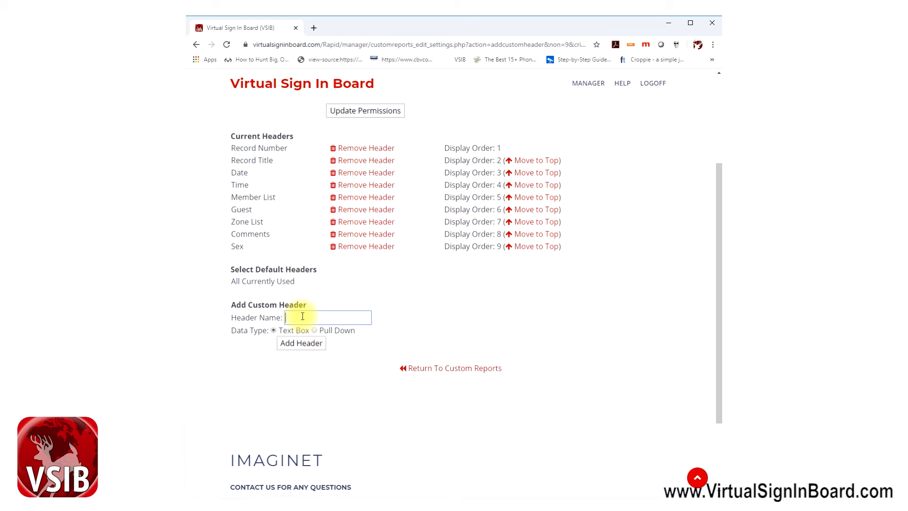
pyautogui.write('Weight')
pyautogui.click(308, 343)
pyautogui.click(322, 331)
pyautogui.write('Right')
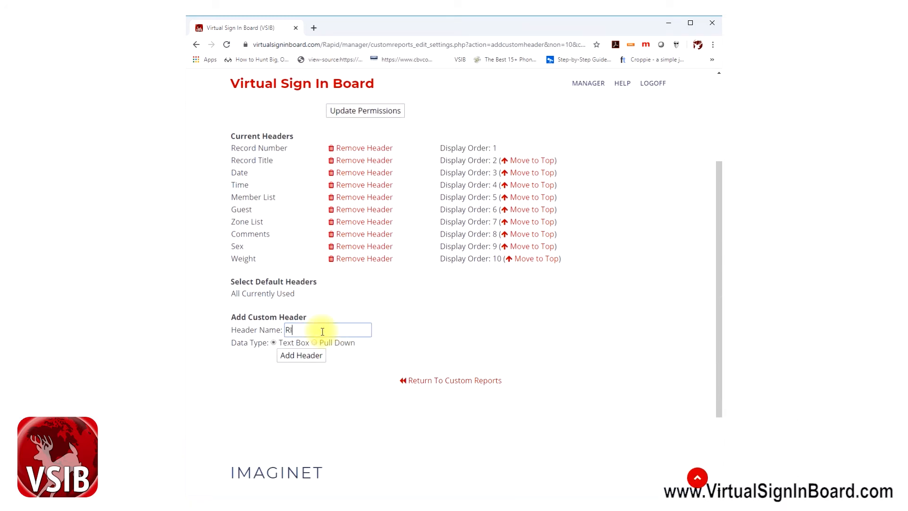
pyautogui.press('BackSpace')
pyautogui.press('BackSpace')
pyautogui.press('BackSpace')
pyautogui.write('ght Main Beam')
pyautogui.click(308, 358)
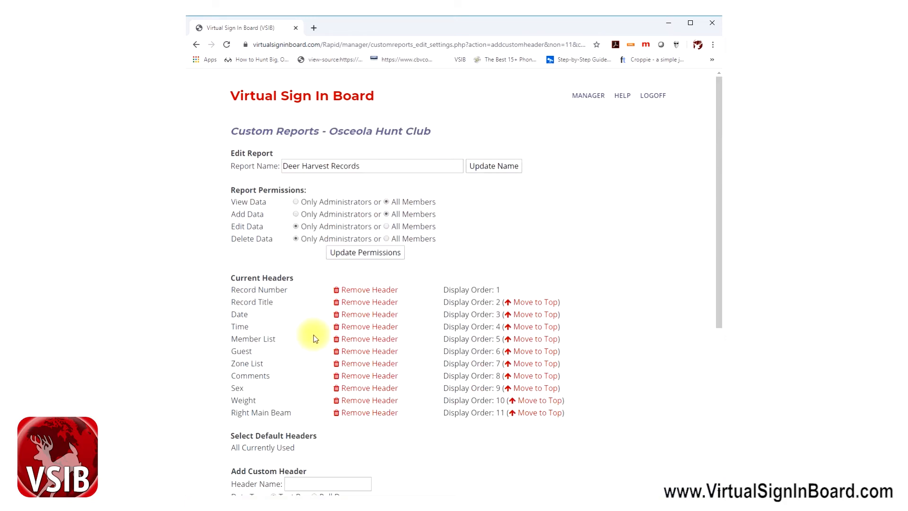
# Add custom headers 'Left Main Beam' and 'Was the doe wet?' to the report
pyautogui.scroll(-2, 340, 378)
pyautogui.click(325, 384)
pyautogui.write('Left Main Beam')
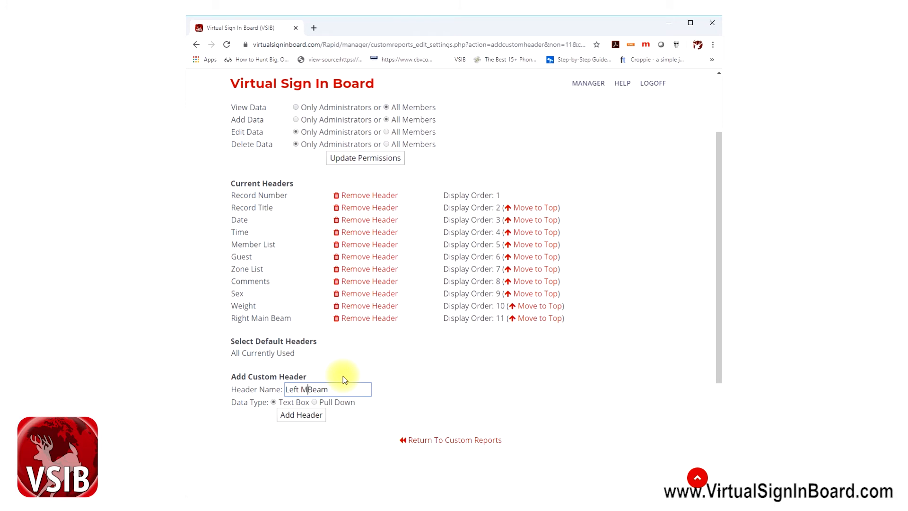
pyautogui.click(308, 414)
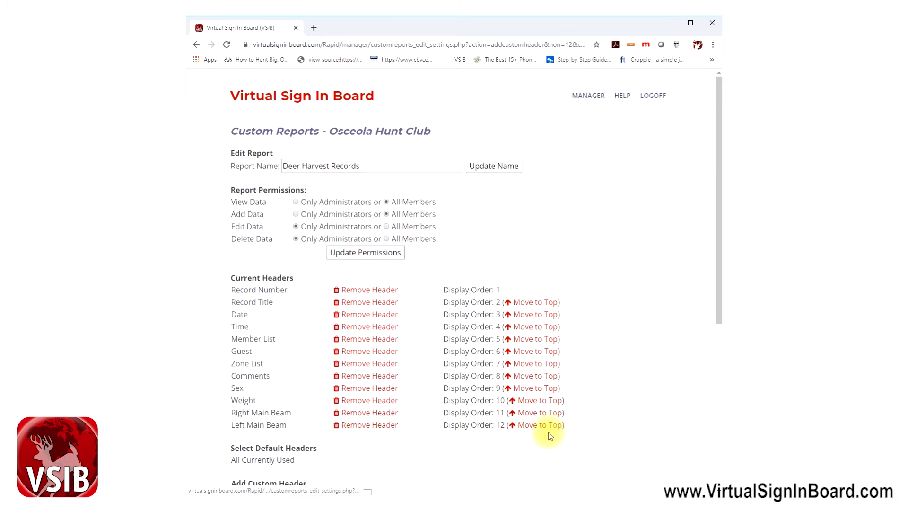
pyautogui.scroll(-4, 549, 431)
pyautogui.click(308, 306)
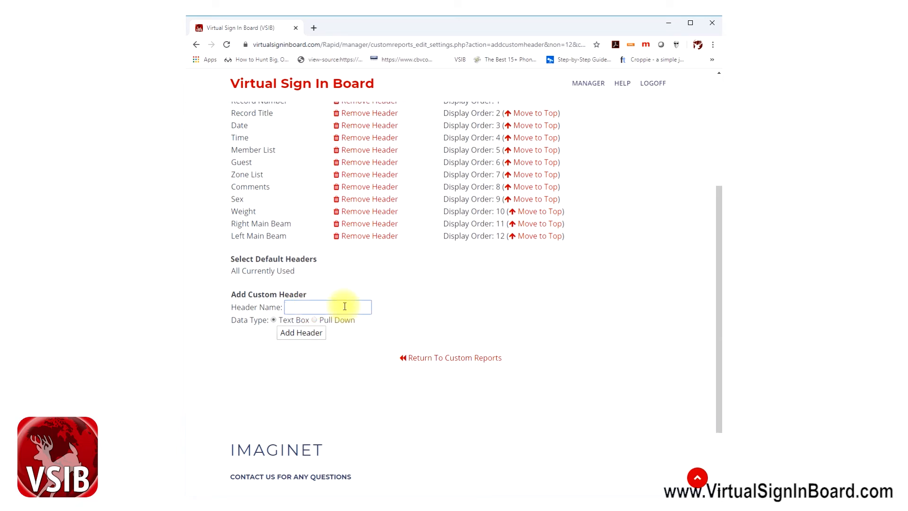
pyautogui.write('Was the doe wet?')
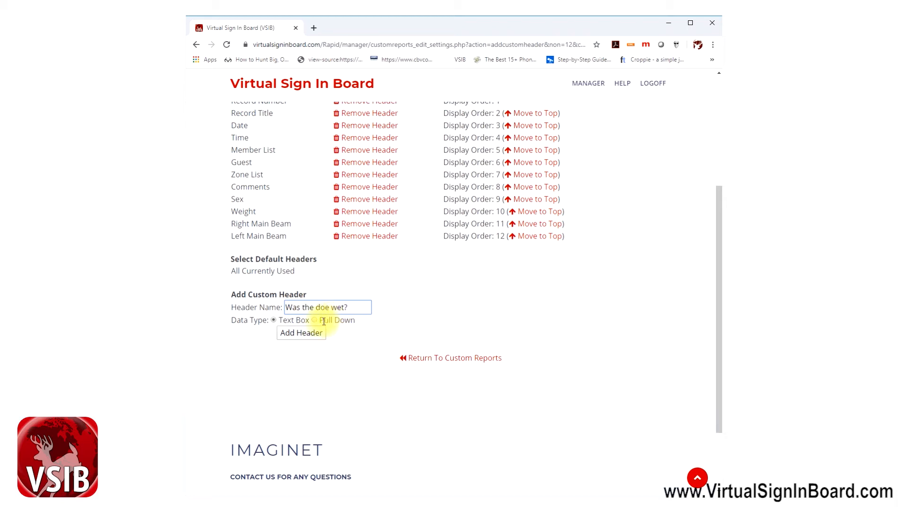
pyautogui.click(310, 334)
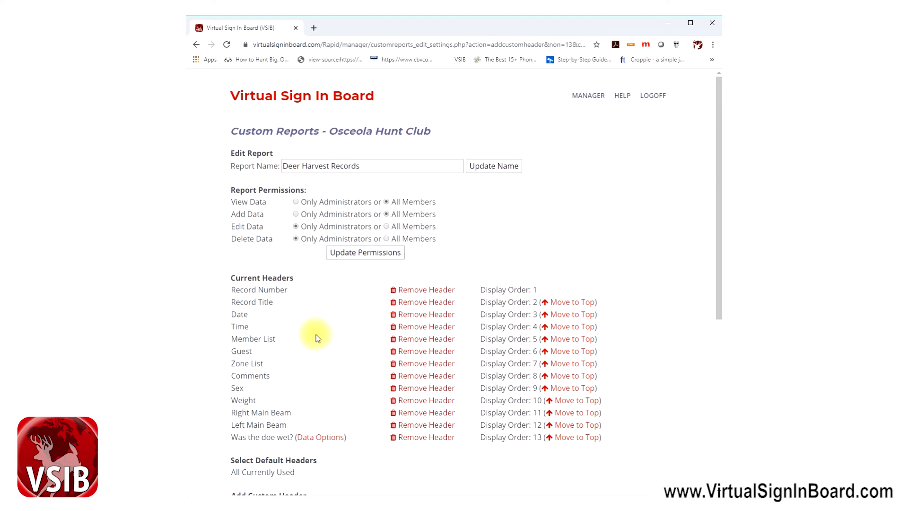
pyautogui.scroll(-5, 315, 337)
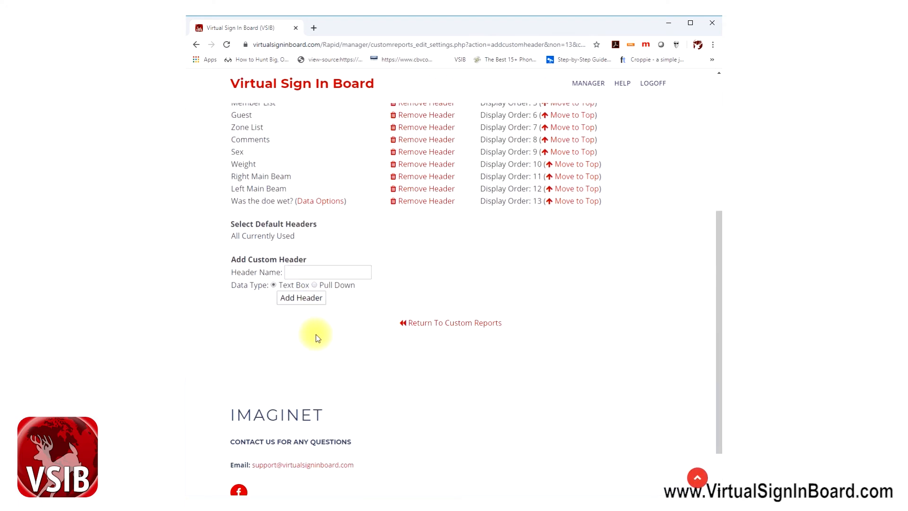
# Give 'Was the doe wet?' pull-down options Yes and No, then return to report settings
pyautogui.click(327, 203)
pyautogui.click(319, 225)
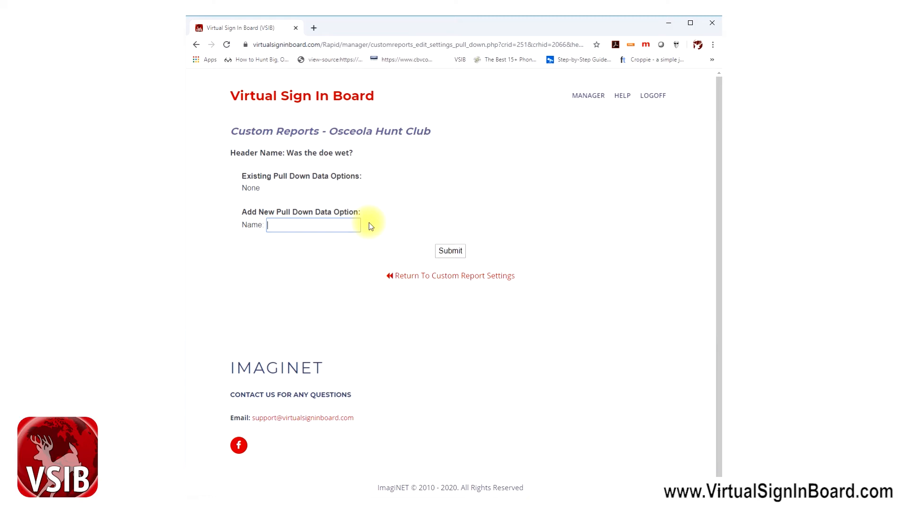
pyautogui.write('Yes')
pyautogui.click(451, 250)
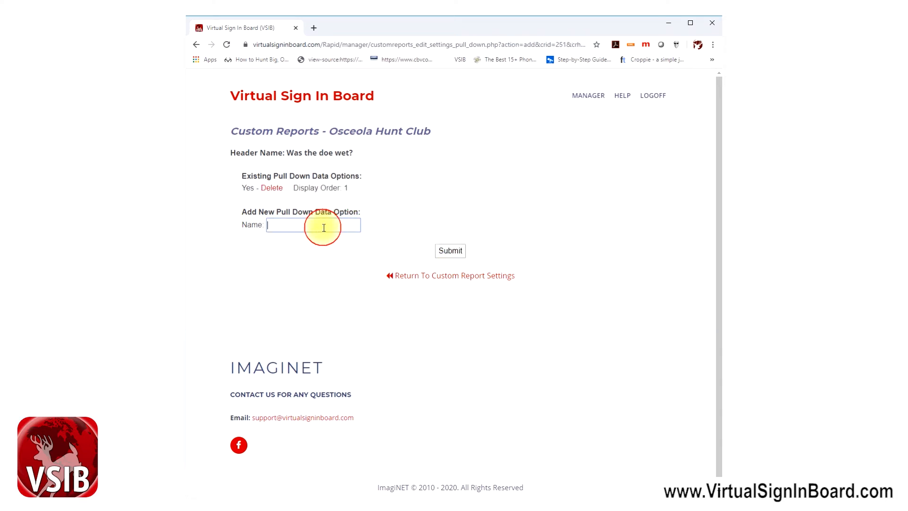
pyautogui.write('No')
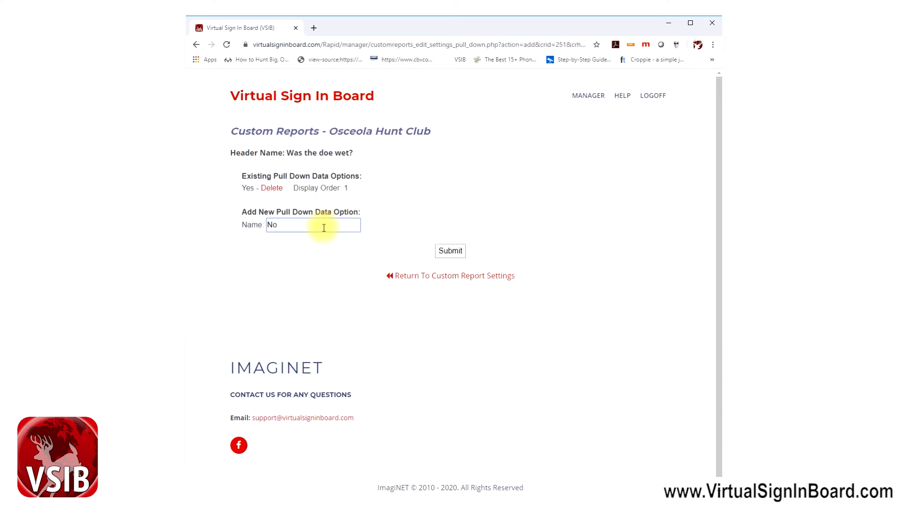
pyautogui.click(450, 251)
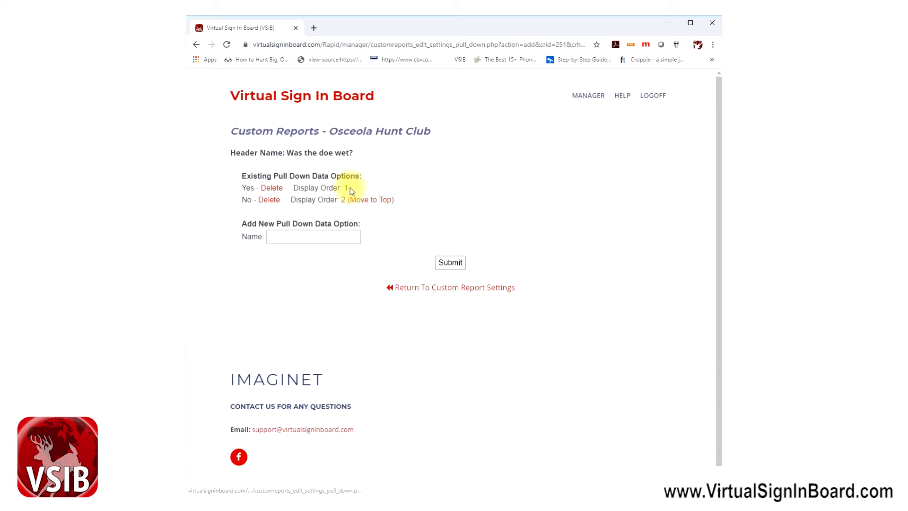
pyautogui.click(434, 288)
# Move Record Title to the top, remove Record Number, and return to Custom Reports
pyautogui.scroll(-3, 379, 289)
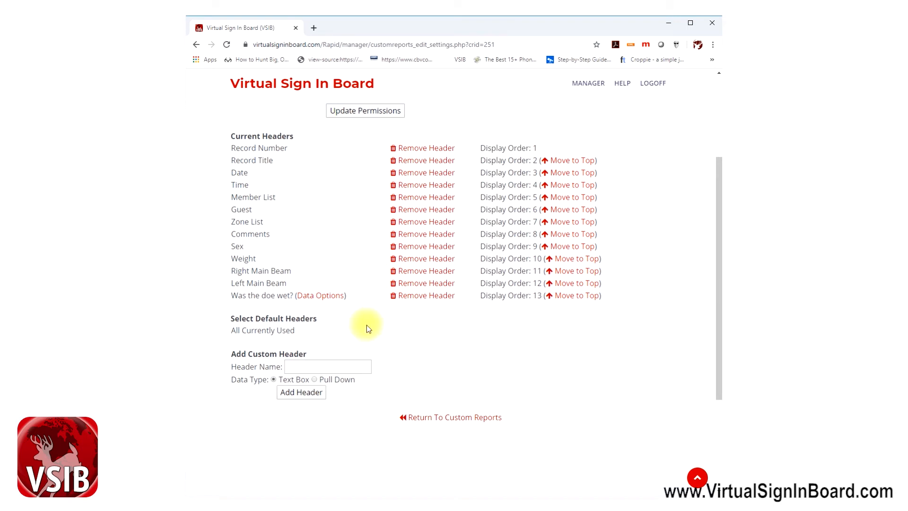
pyautogui.scroll(2, 367, 325)
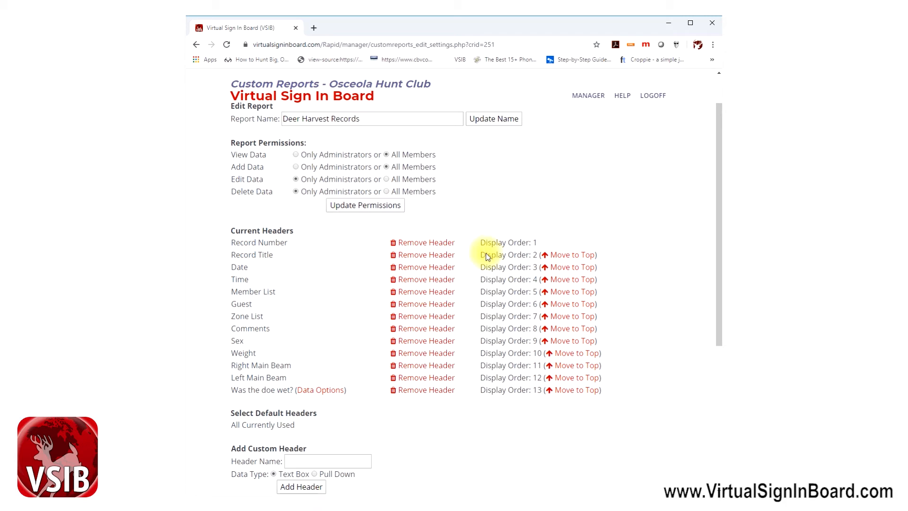
pyautogui.click(574, 256)
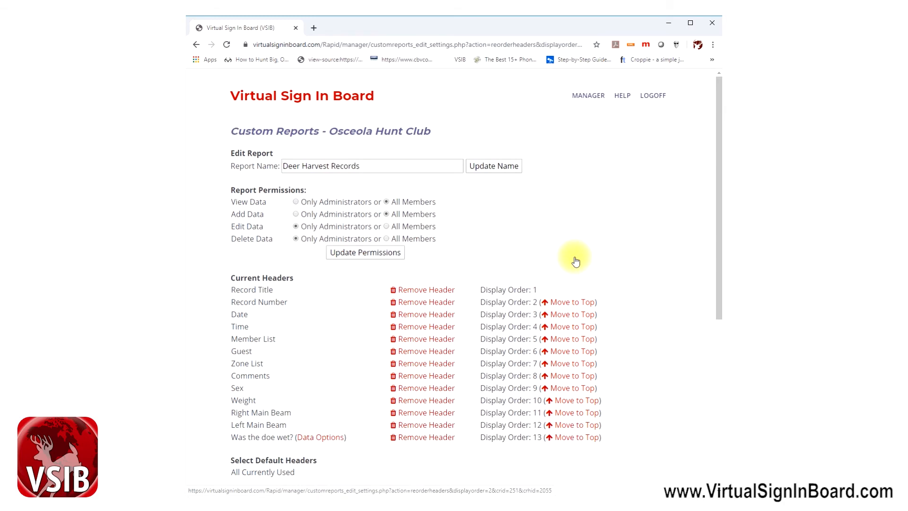
pyautogui.click(419, 306)
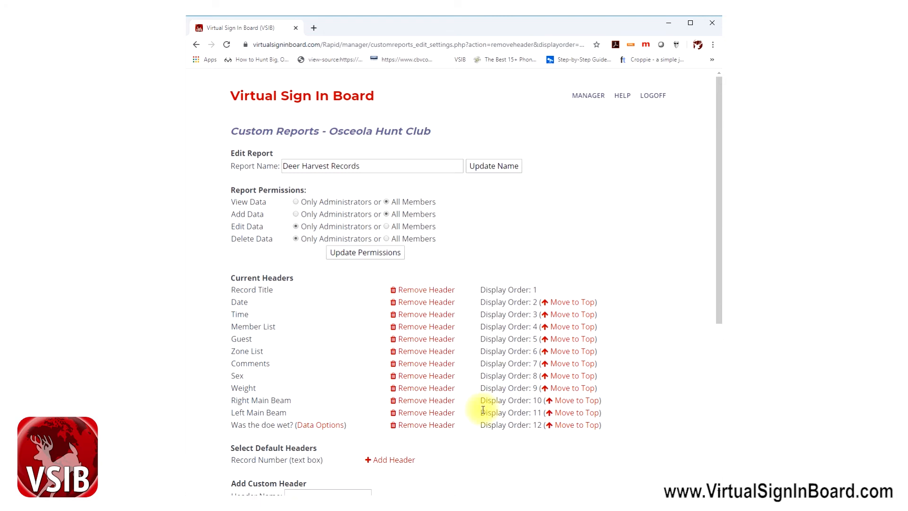
pyautogui.scroll(-1, 482, 410)
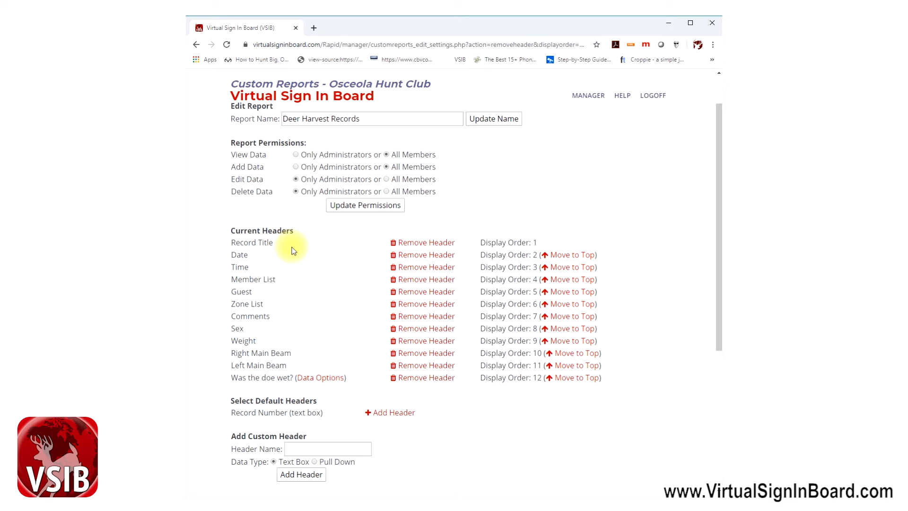
pyautogui.scroll(-4, 293, 250)
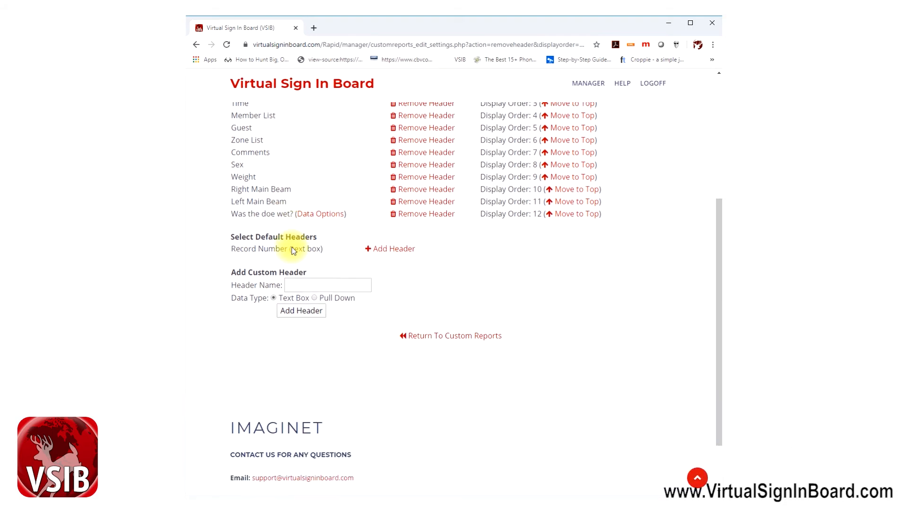
pyautogui.click(436, 311)
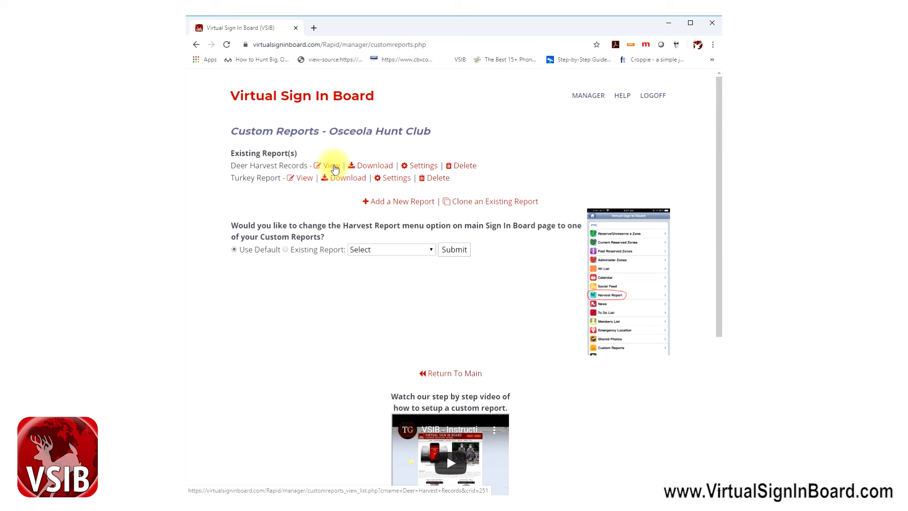
# View Deer Harvest Records and open its Add Data form
pyautogui.click(331, 166)
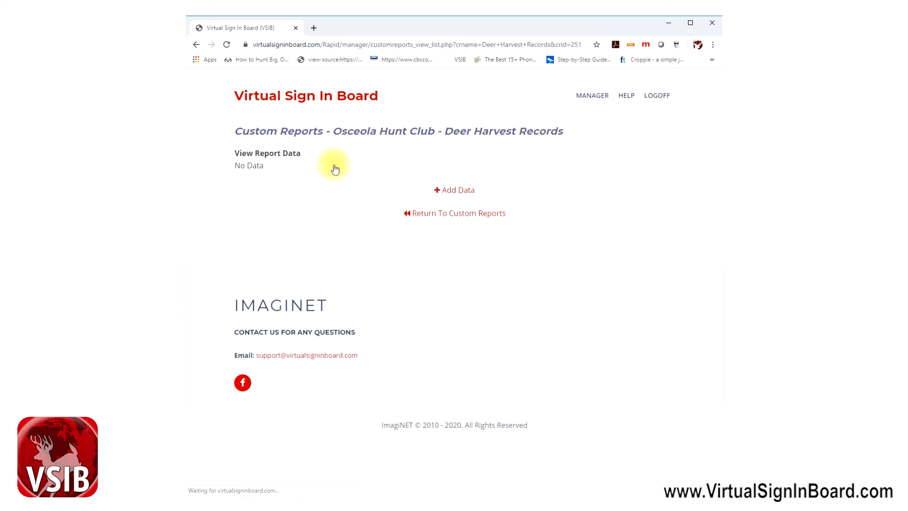
pyautogui.click(456, 194)
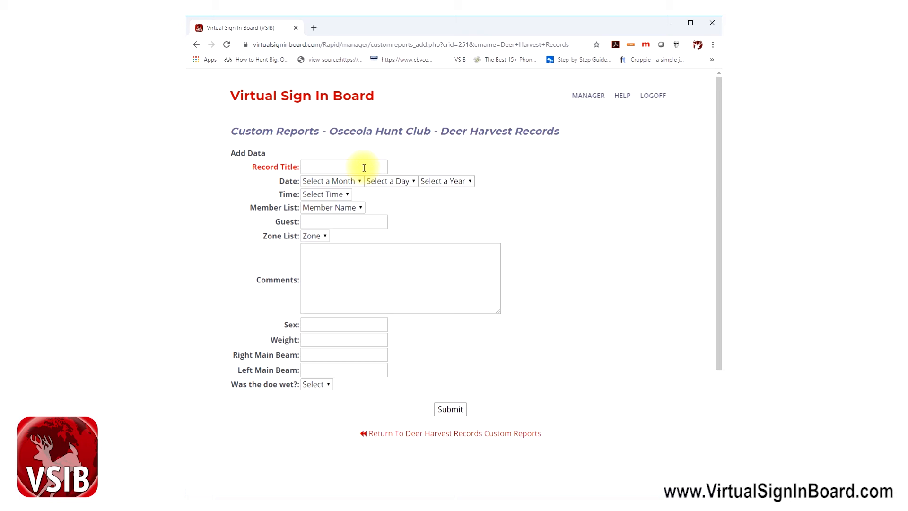
# Enter a record title naming the hunter's doe, date December 28, 2019, time 8:00 AM
pyautogui.click(364, 168)
pyautogui.click(346, 168)
pyautogui.write("Lyndsey'")
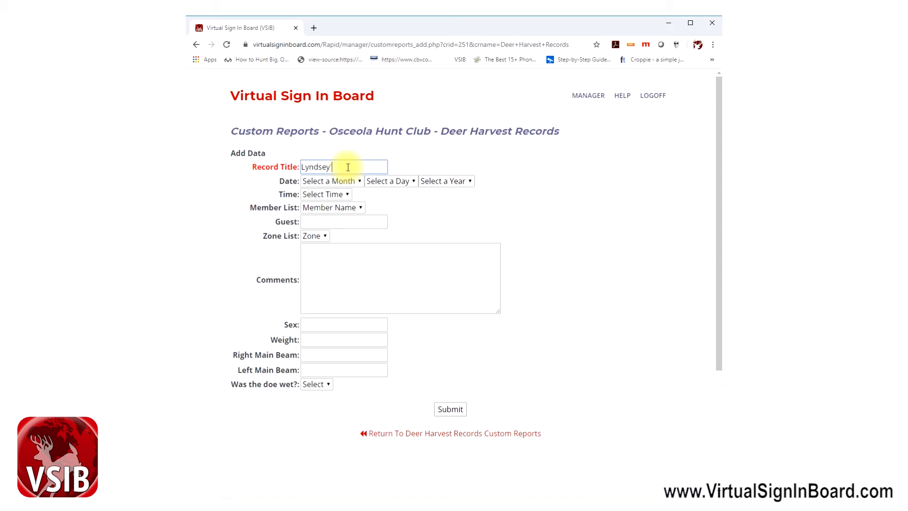
pyautogui.write('s Doe')
pyautogui.click(356, 182)
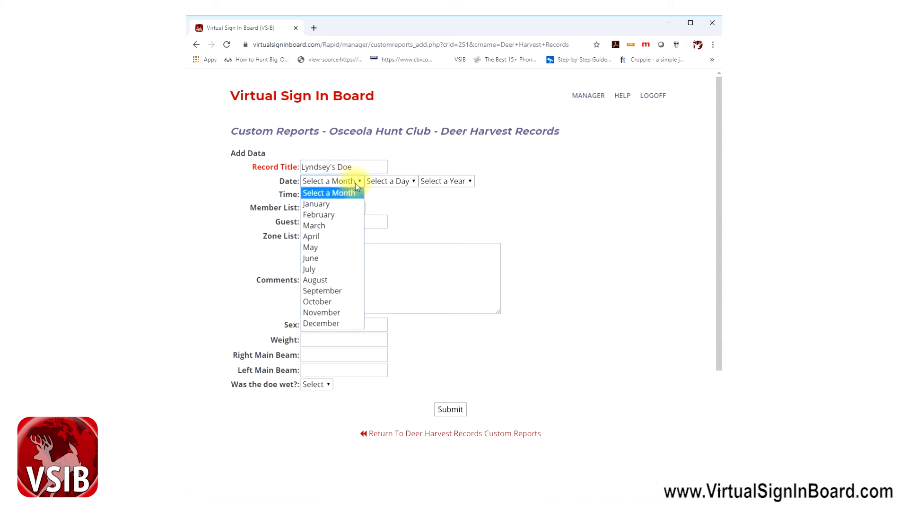
pyautogui.click(333, 322)
pyautogui.click(395, 182)
pyautogui.scroll(-3, 370, 342)
pyautogui.click(376, 365)
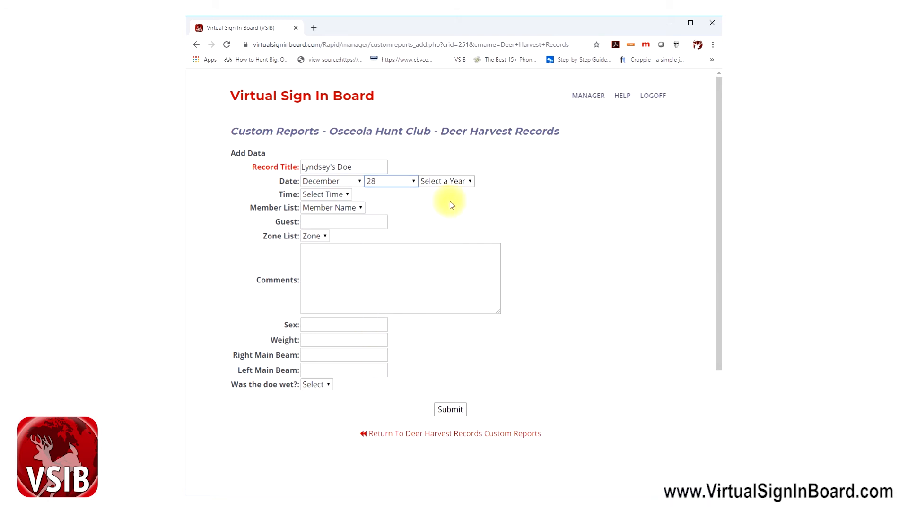
pyautogui.click(445, 182)
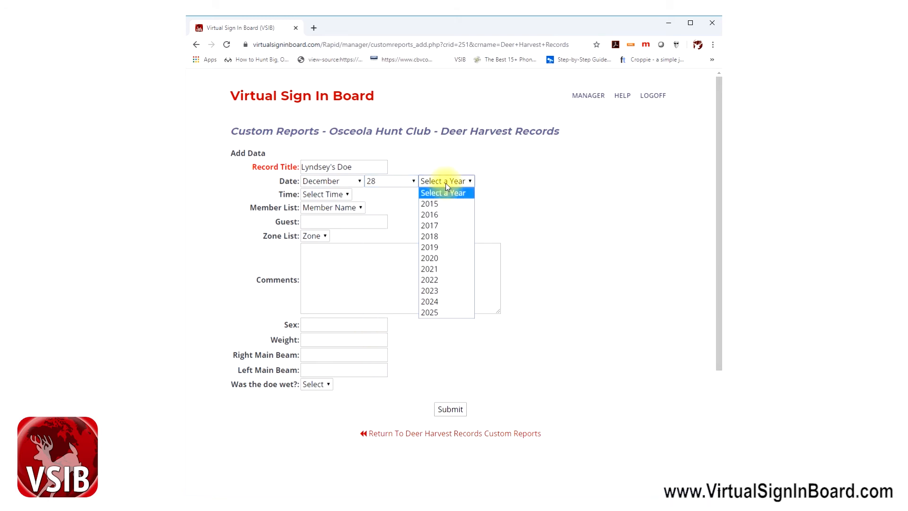
pyautogui.click(444, 246)
pyautogui.click(316, 195)
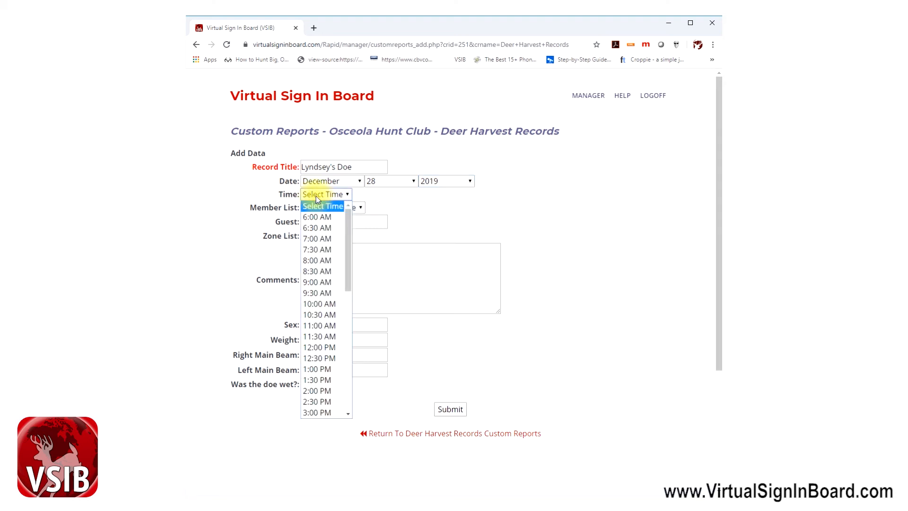
pyautogui.click(330, 260)
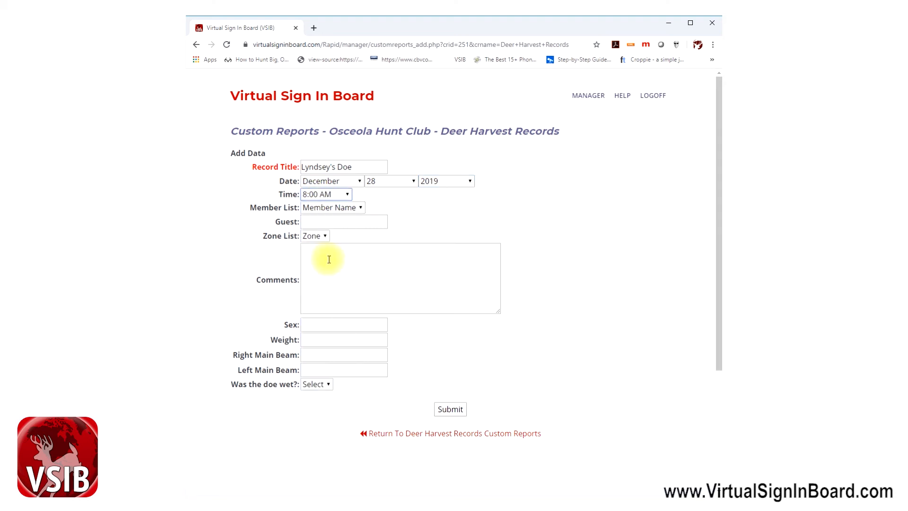
# Choose the member, enter the guest's name, set zone Z3, and comment it was her first doe
pyautogui.click(341, 208)
pyautogui.click(337, 230)
pyautogui.click(335, 222)
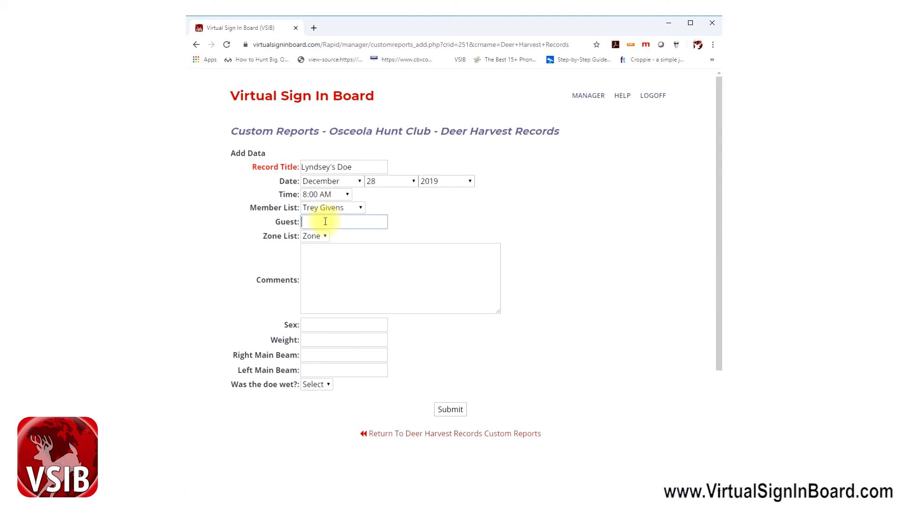
pyautogui.write('Lyndsey')
pyautogui.click(323, 236)
pyautogui.click(313, 280)
pyautogui.click(361, 258)
pyautogui.write('Lyn')
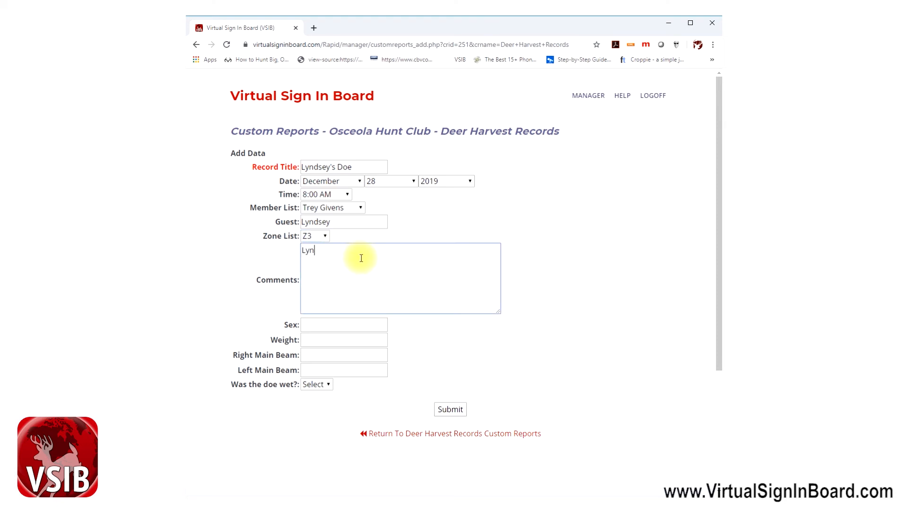
pyautogui.write("dsey's first doe.")
# Fill Sex Doe, Weight 110, both main beams 0, doe wet Yes, and submit the entry
pyautogui.click(332, 324)
pyautogui.write('Doe')
pyautogui.press('Tab')
pyautogui.write('2')
pyautogui.press('BackSpace')
pyautogui.write('1')
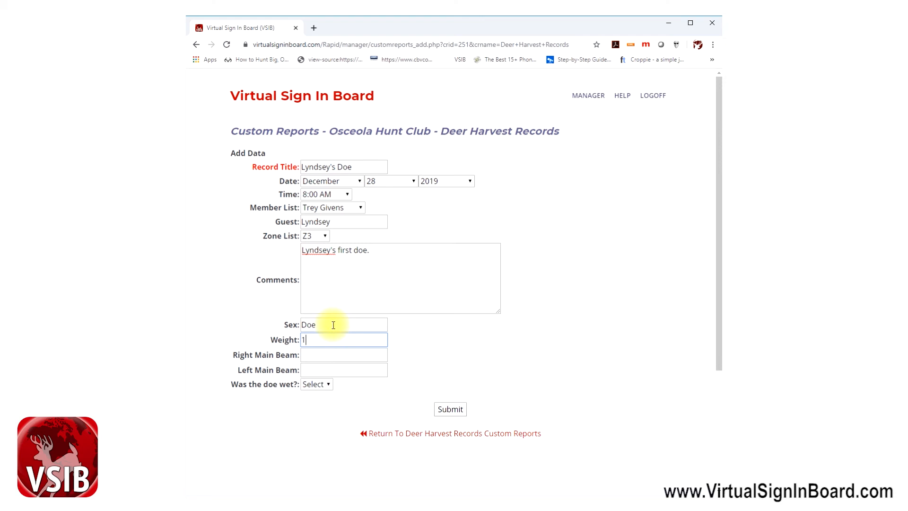
pyautogui.write('10')
pyautogui.press('Tab')
pyautogui.write('0')
pyautogui.press('Tab')
pyautogui.write('0')
pyautogui.press('Tab')
pyautogui.click(317, 388)
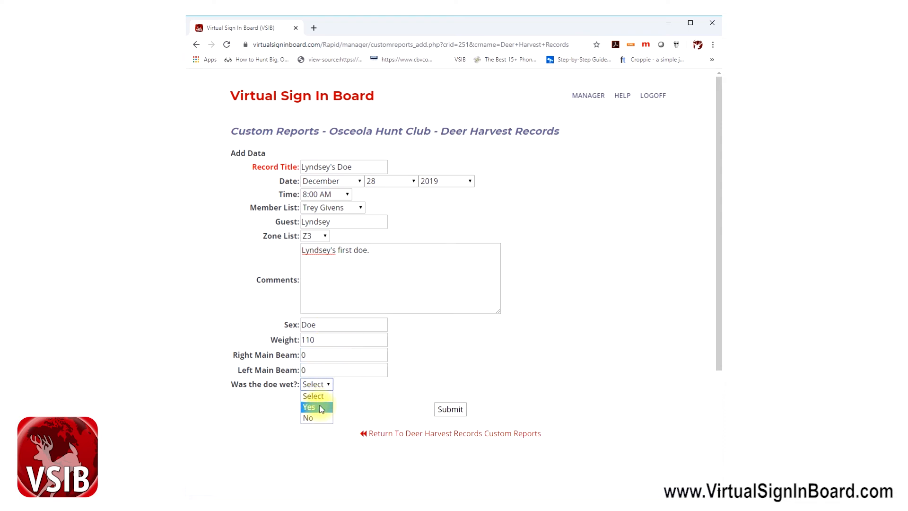
pyautogui.click(451, 410)
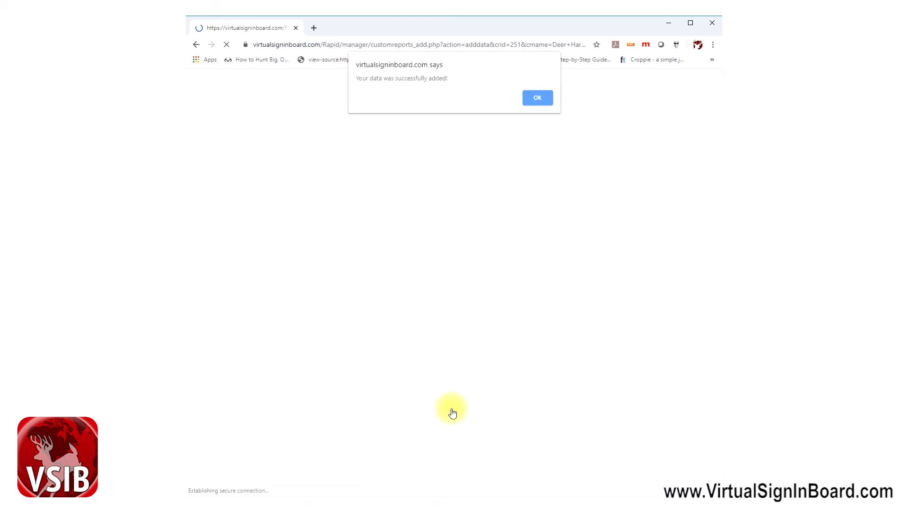
# Dismiss the success alert, review the saved doe entry, and return to the Deer Harvest Records list
pyautogui.click(537, 98)
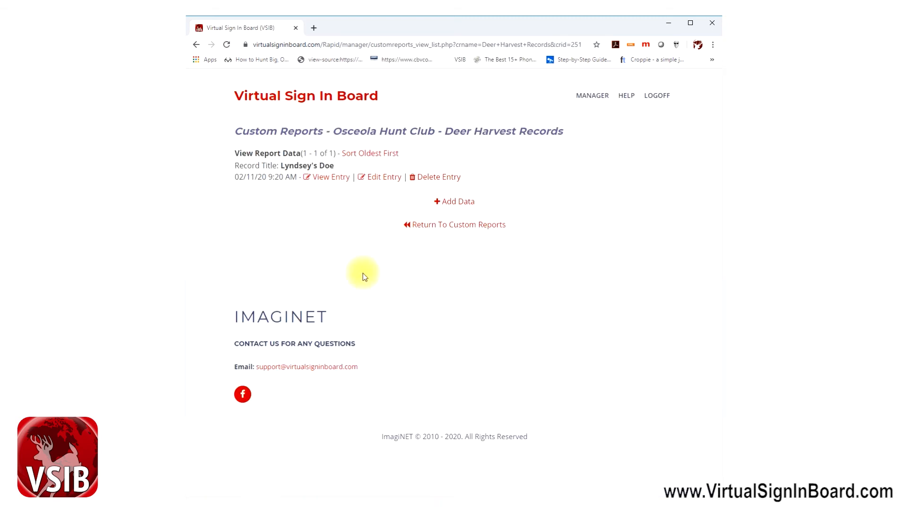
pyautogui.click(332, 178)
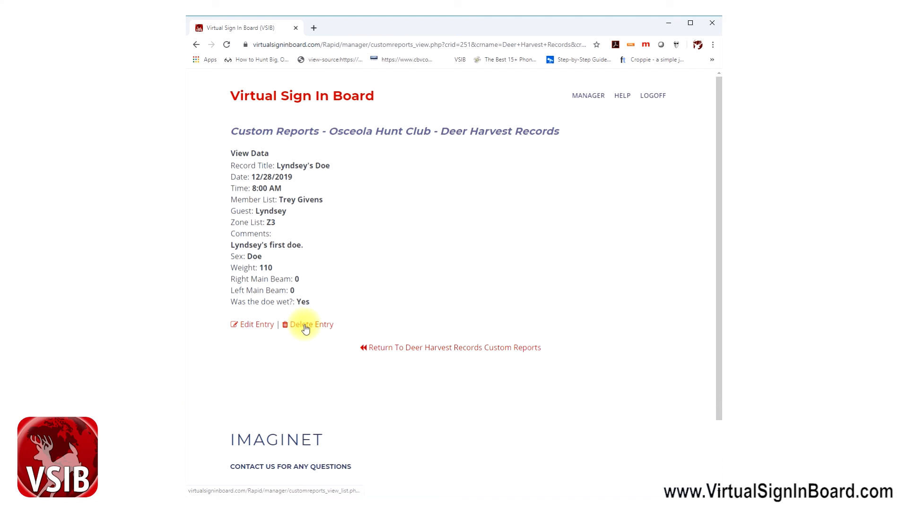
pyautogui.click(435, 348)
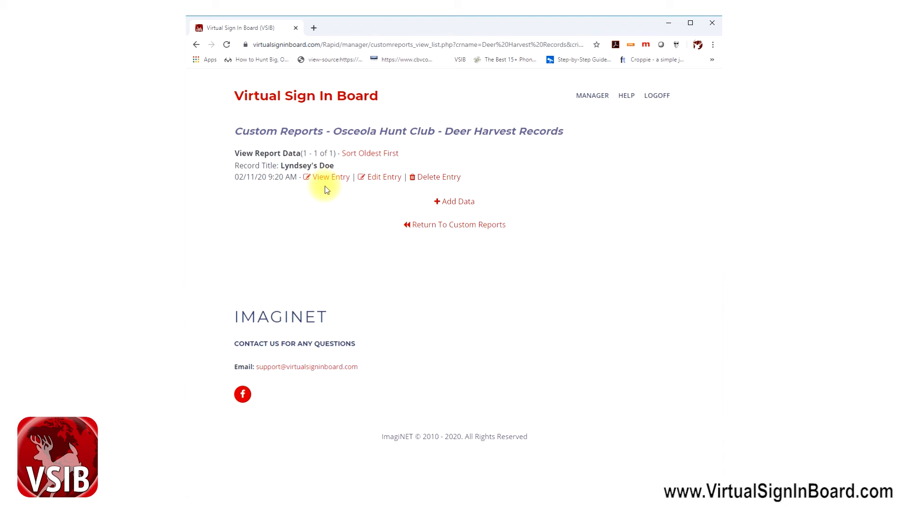
# Replace the Harvest Report menu option with the existing Deer Harvest Records report
pyautogui.click(439, 224)
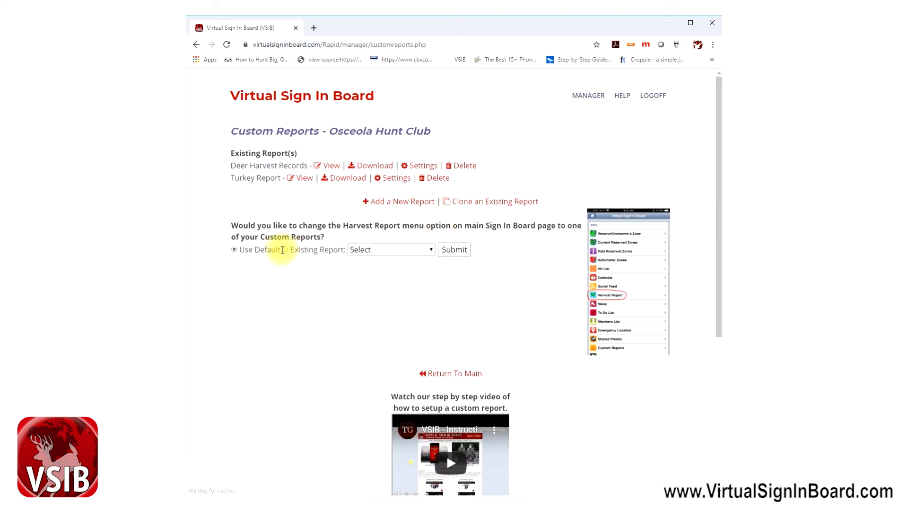
pyautogui.click(285, 250)
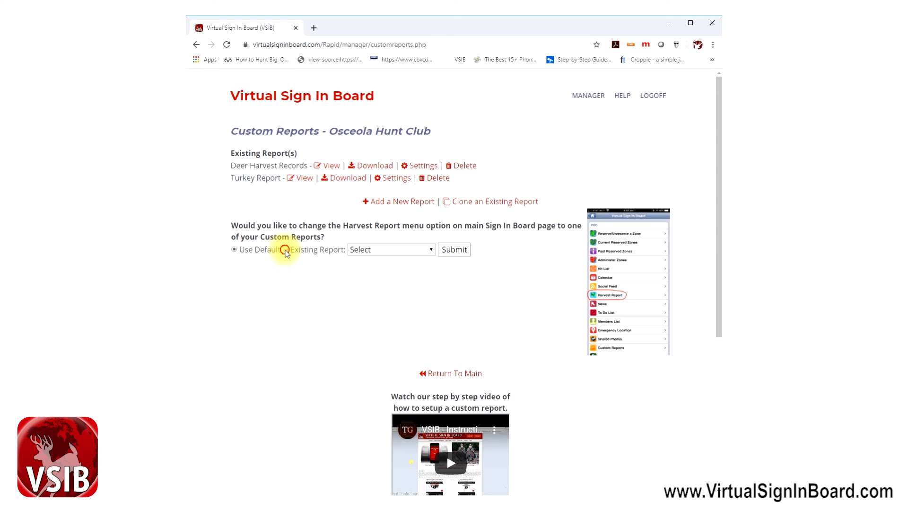
pyautogui.click(379, 250)
pyautogui.click(385, 269)
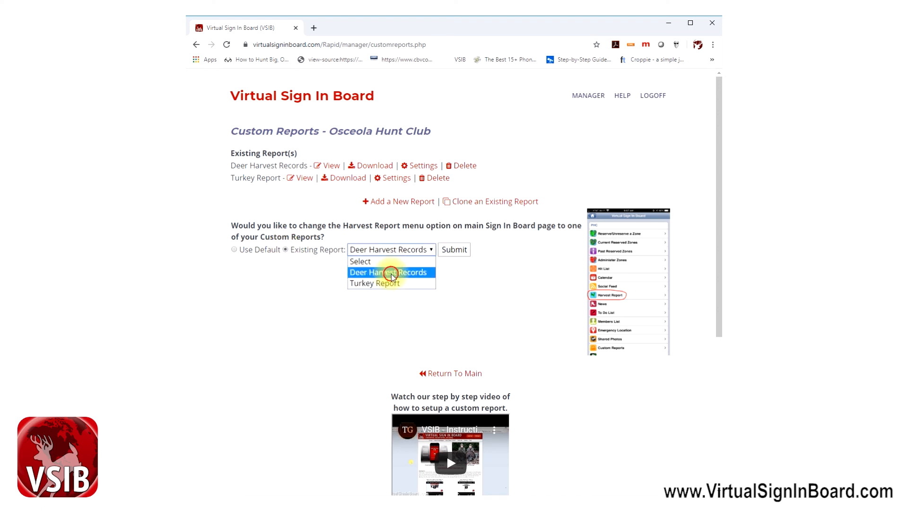
pyautogui.click(454, 249)
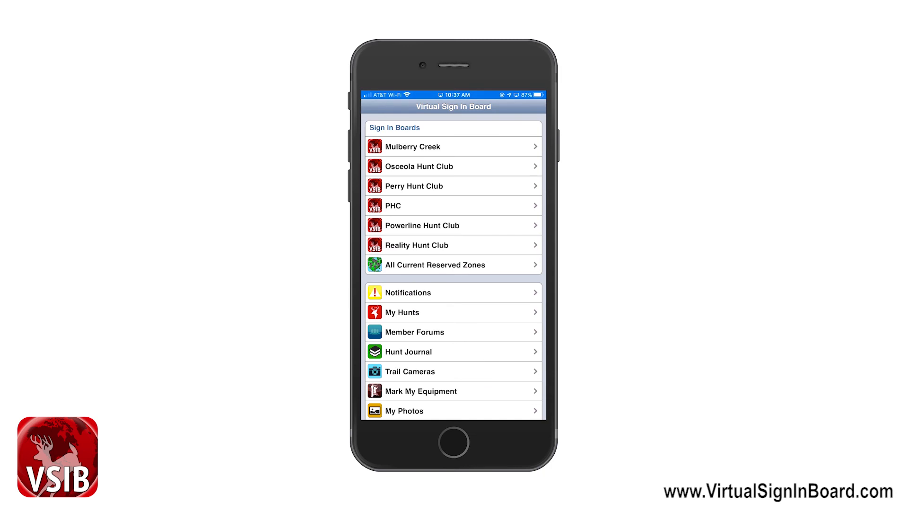
# In the Osceola Hunt Club board, open Custom Reports > Deer Harvest Records and start a new record
pyautogui.click(419, 166)
pyautogui.click(419, 166)
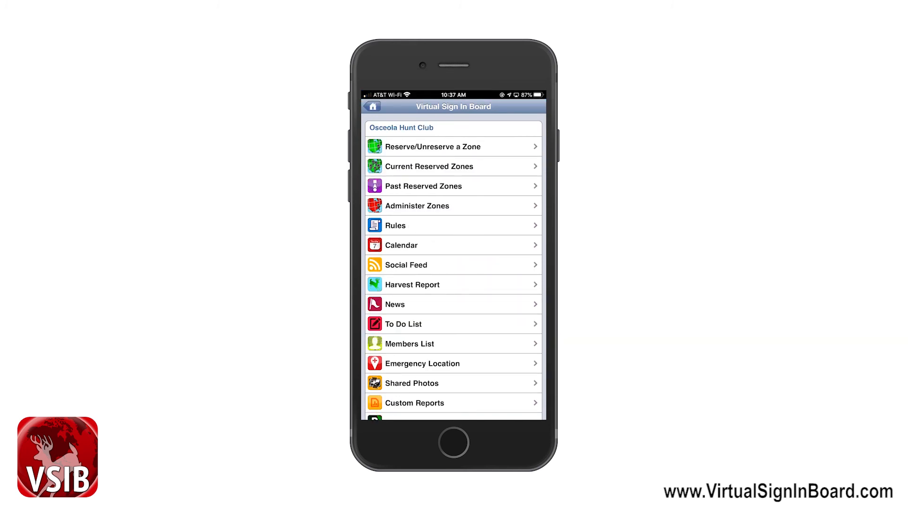
pyautogui.scroll(-2, 453, 260)
pyautogui.click(414, 351)
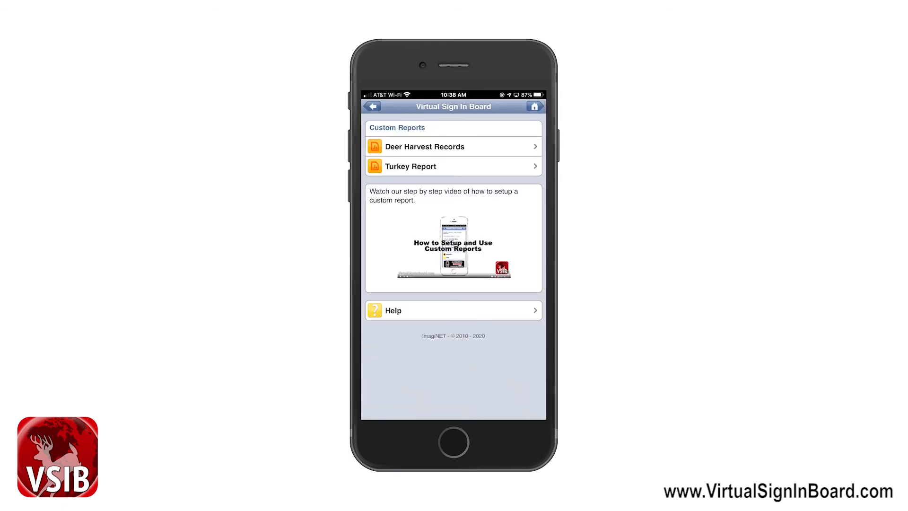
pyautogui.click(425, 146)
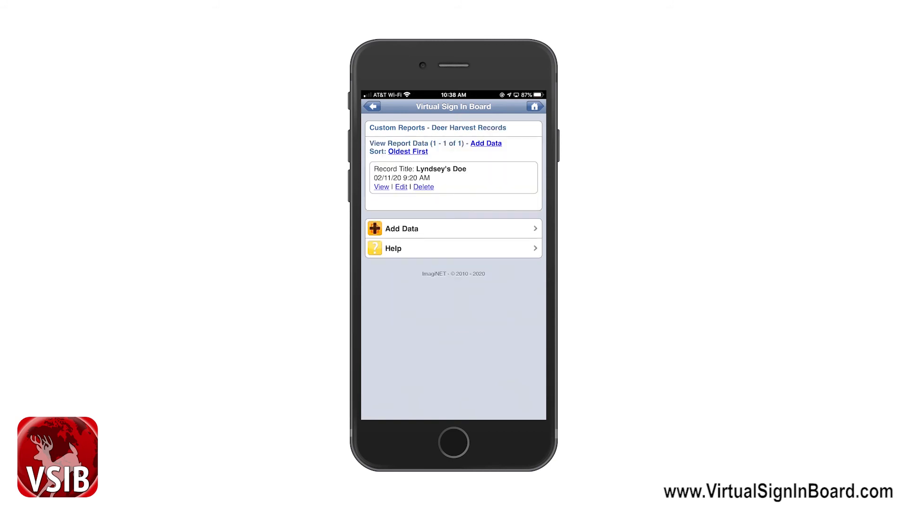
pyautogui.click(402, 229)
# Title the record 'Toxie’s Biuck' and set the harvest date to November 6, 2019
pyautogui.click(453, 164)
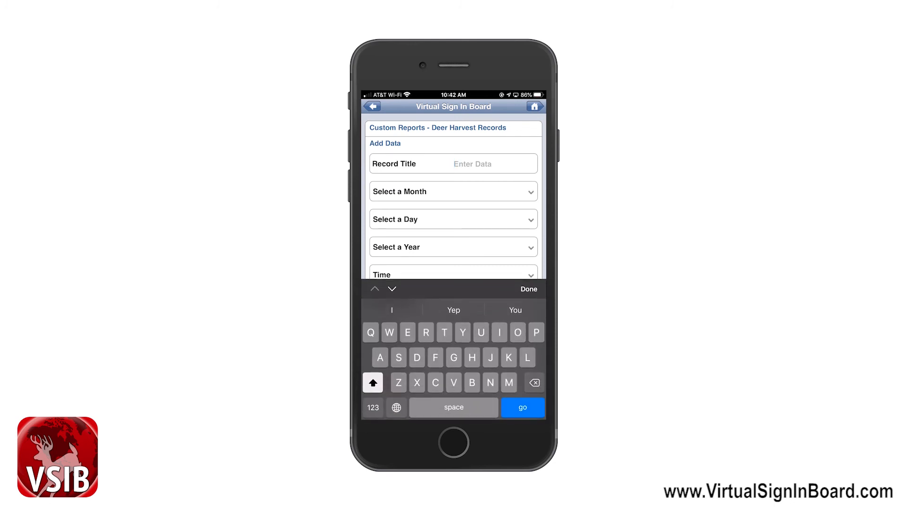
pyautogui.write('Toxie')
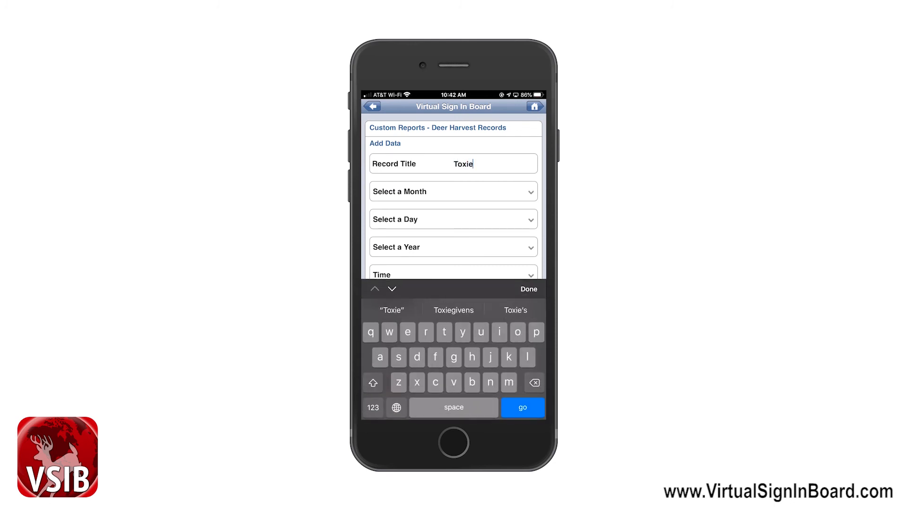
pyautogui.write('’s Bi')
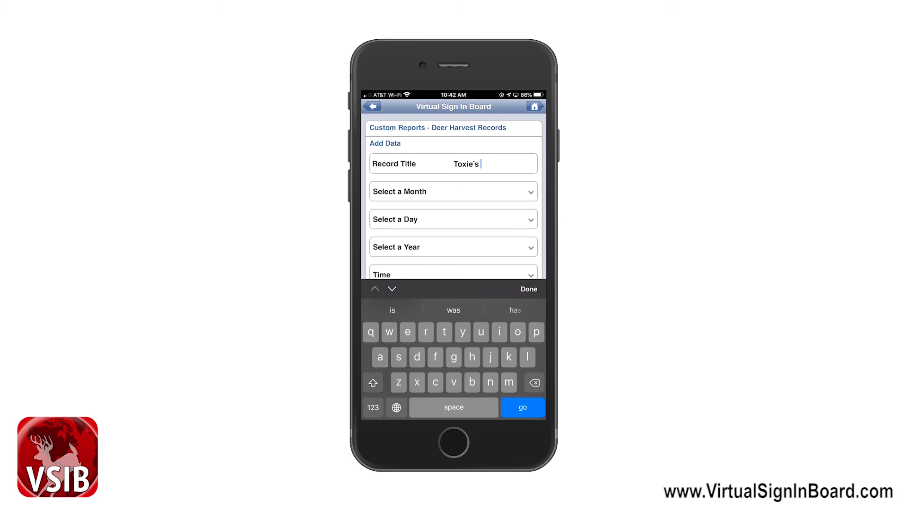
pyautogui.write('uck')
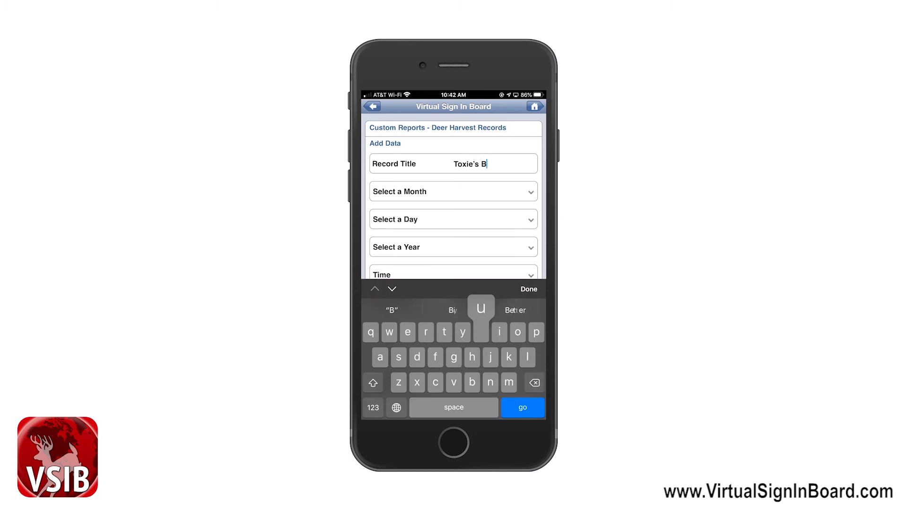
pyautogui.click(453, 192)
pyautogui.scroll(-5, 455, 370)
pyautogui.scroll(1, 455, 370)
pyautogui.click(529, 313)
pyautogui.click(453, 219)
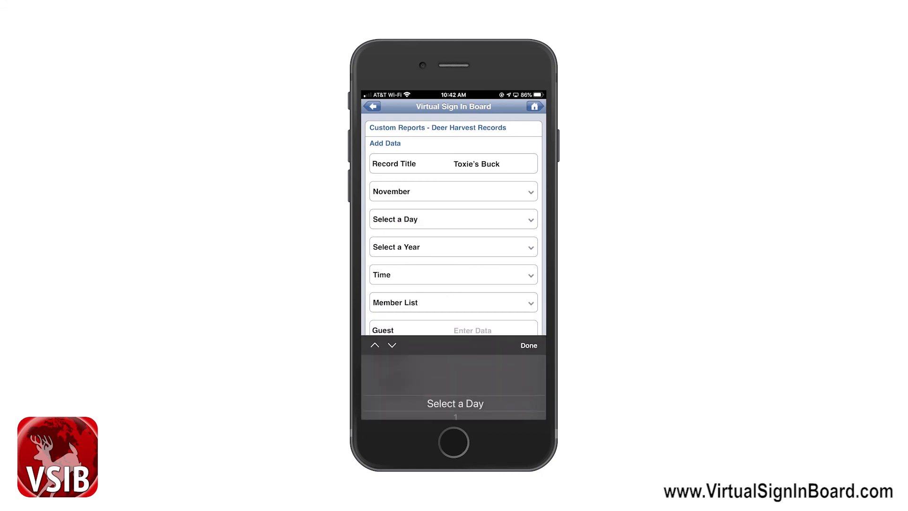
pyautogui.scroll(-5, 455, 371)
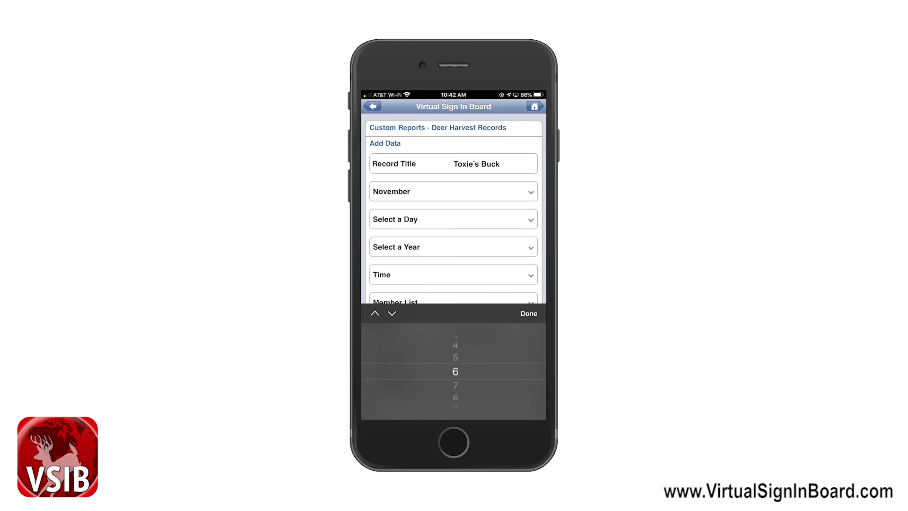
pyautogui.click(528, 313)
pyautogui.click(453, 247)
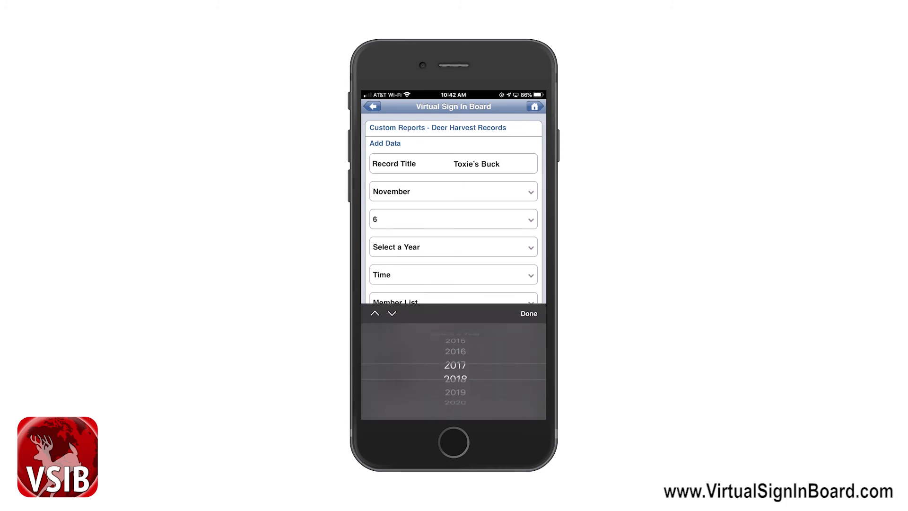
pyautogui.click(528, 313)
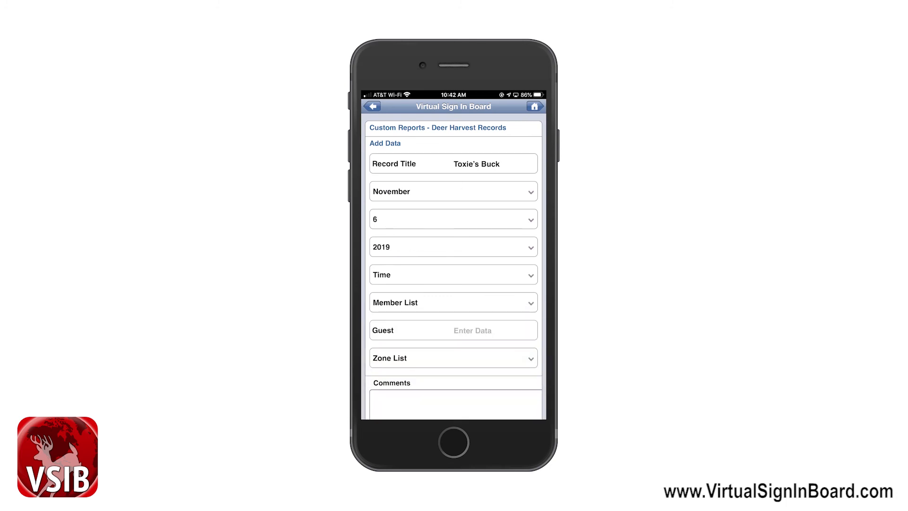
# Set the time to 3:30 PM, choose a club member and set the zone to Z2
pyautogui.click(453, 275)
pyautogui.scroll(-5, 455, 370)
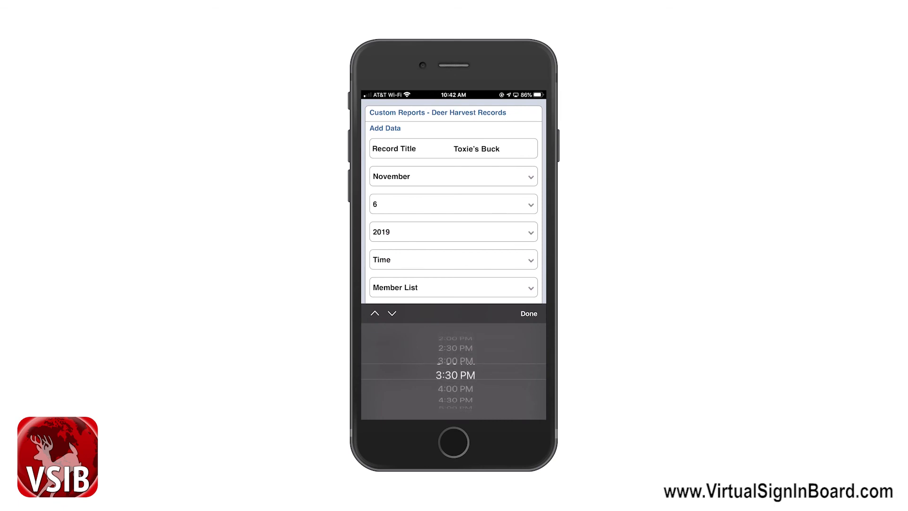
pyautogui.click(529, 314)
pyautogui.click(453, 287)
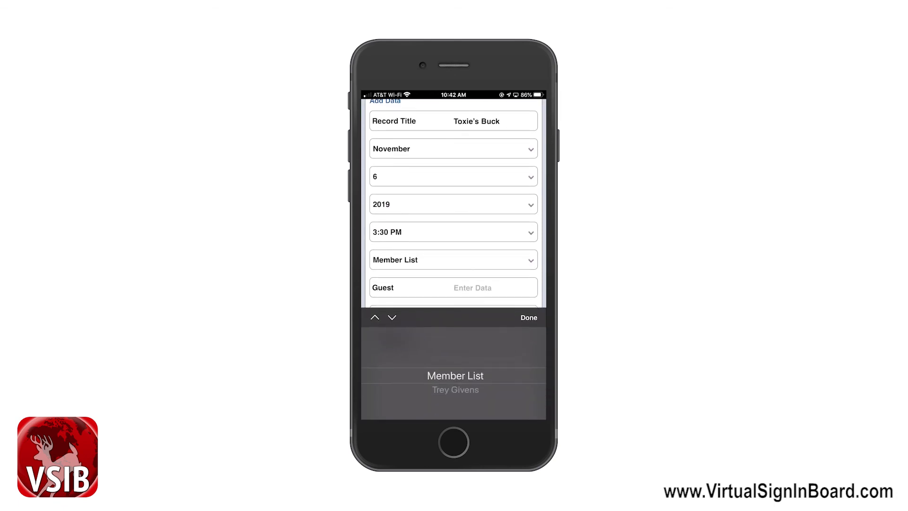
pyautogui.click(528, 314)
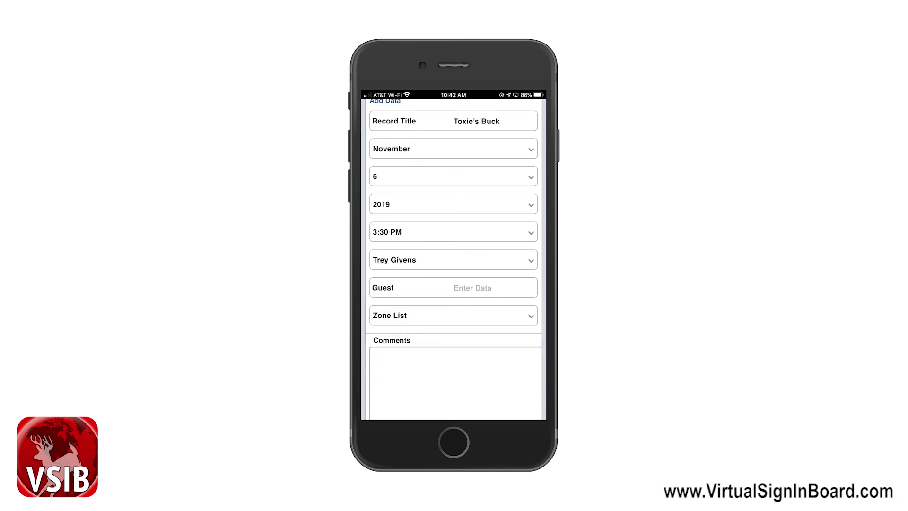
pyautogui.click(472, 288)
pyautogui.click(453, 217)
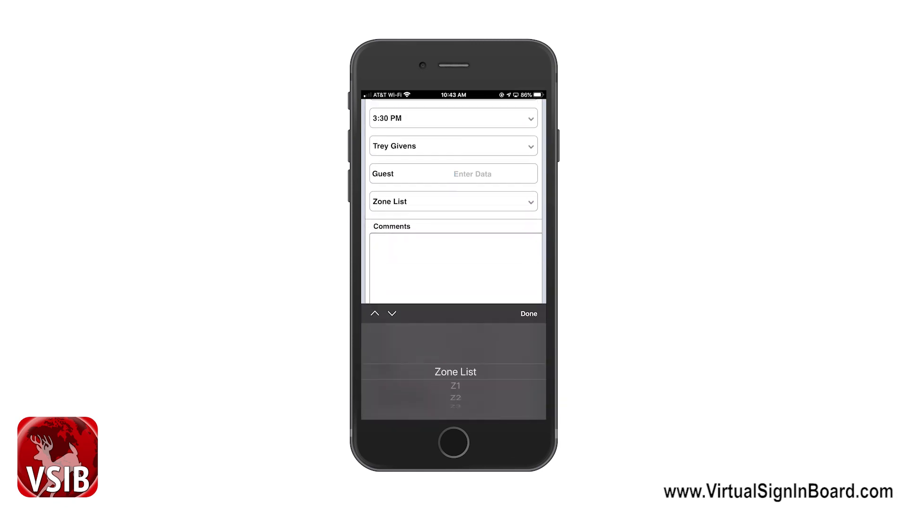
pyautogui.scroll(-2, 455, 370)
pyautogui.click(528, 314)
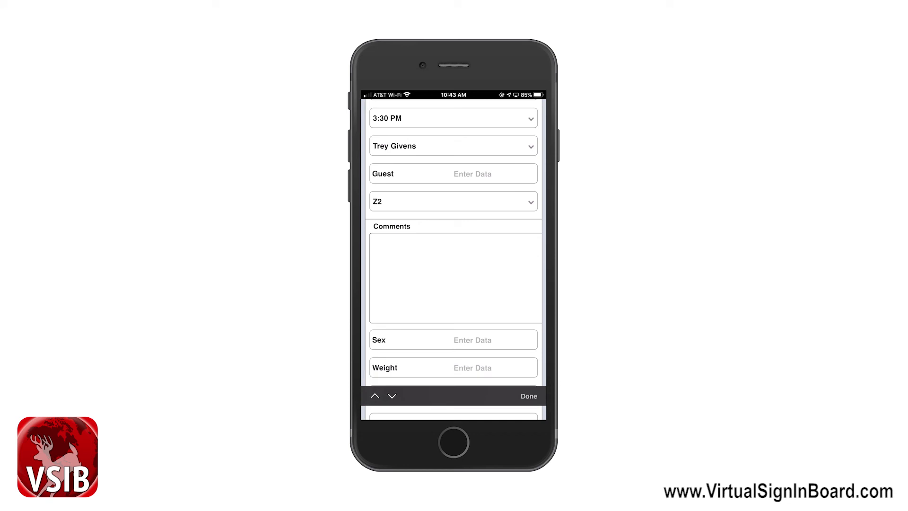
pyautogui.click(455, 265)
# Enter the comment 'Killed 10 pointer.' and the sex Buck
pyautogui.write('Ki')
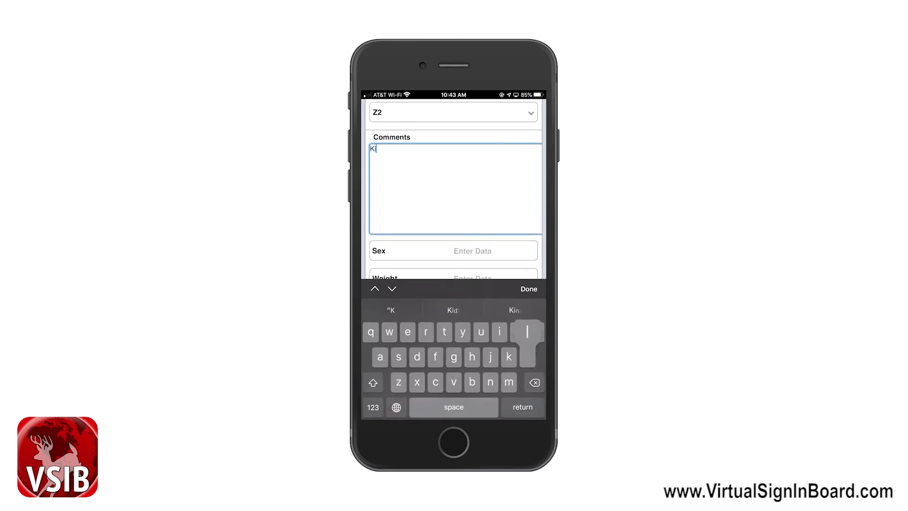
pyautogui.write('lled ')
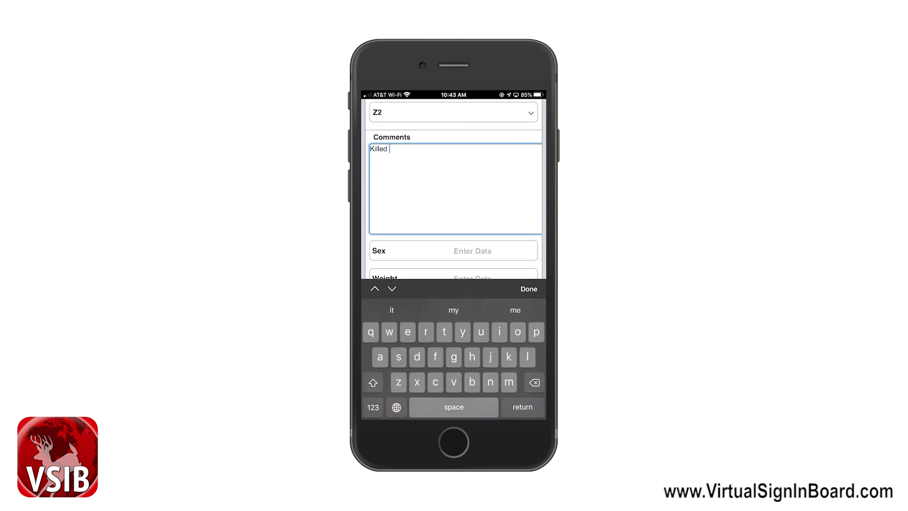
pyautogui.write('10 pointer.')
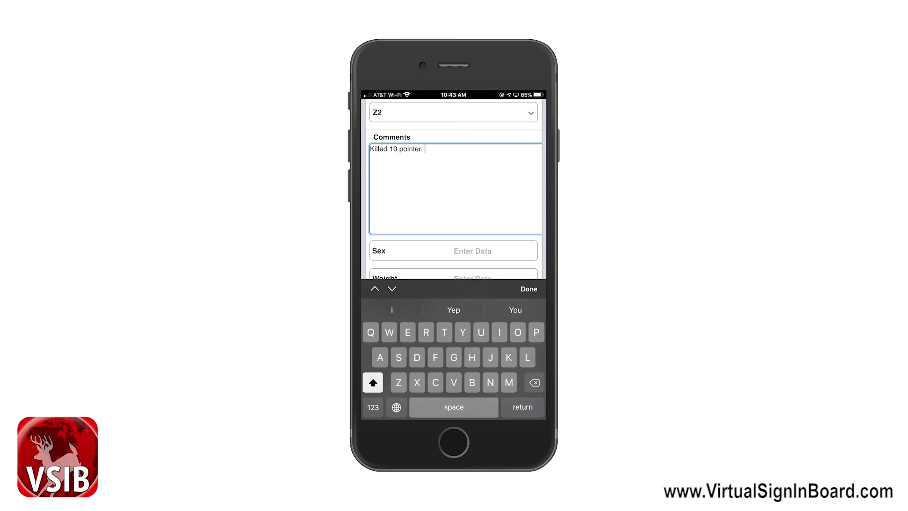
pyautogui.click(495, 251)
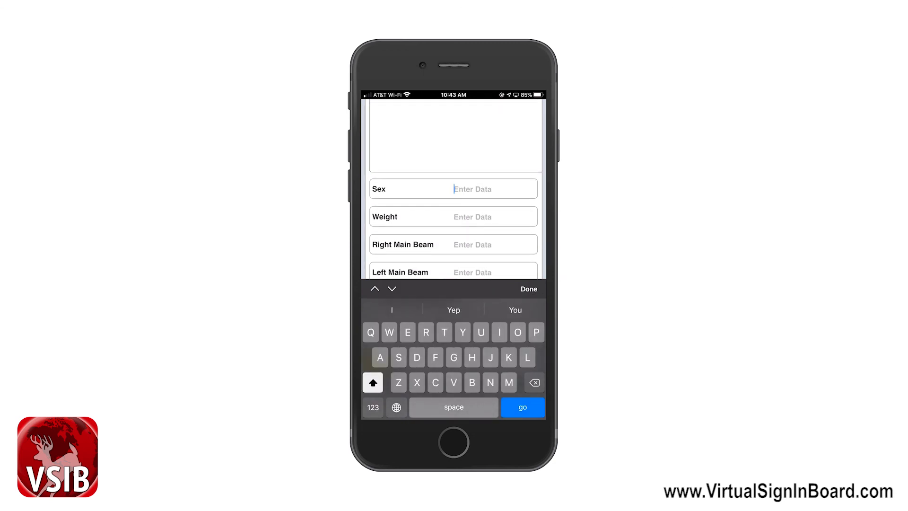
pyautogui.write('Buck')
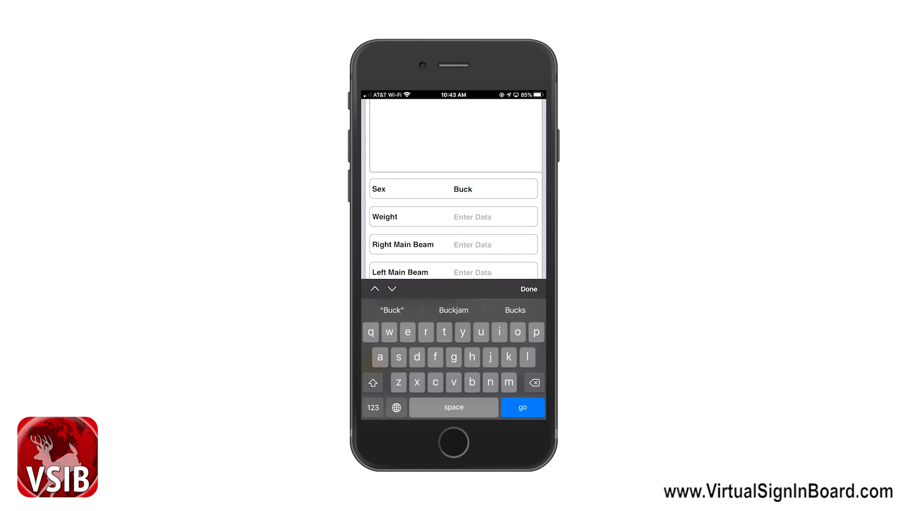
pyautogui.click(473, 217)
# Enter weight 225, right main beam 18 and left main beam 17.5, leaving 'Was the doe wet?' unanswered
pyautogui.click(372, 407)
pyautogui.write('225')
pyautogui.click(473, 217)
pyautogui.click(372, 407)
pyautogui.write('18')
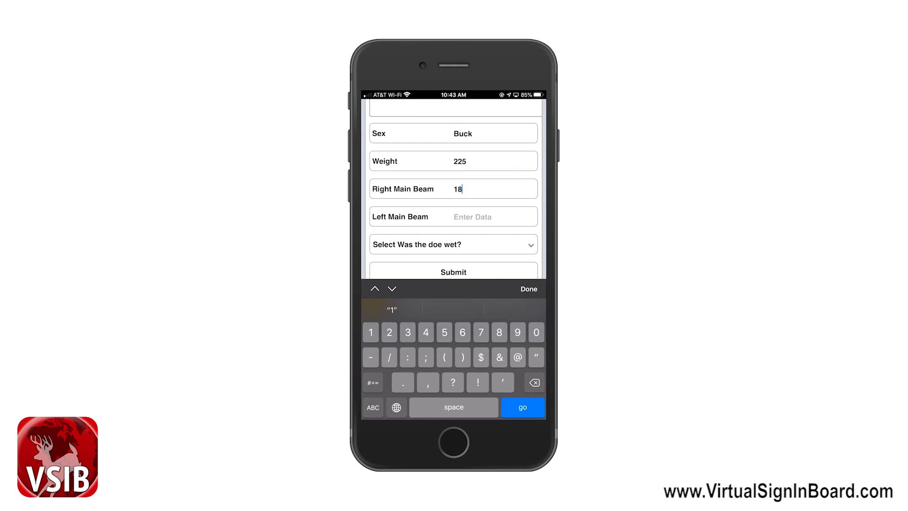
pyautogui.click(473, 217)
pyautogui.click(373, 407)
pyautogui.write('17.5')
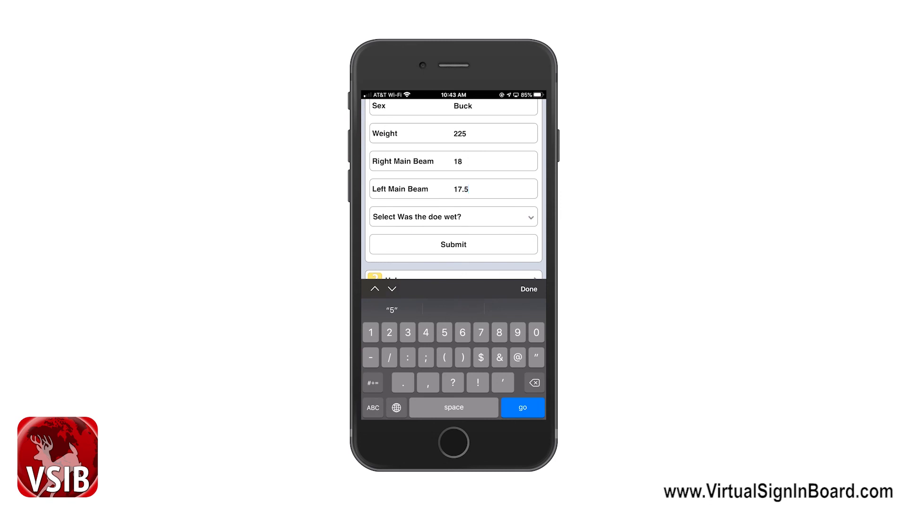
pyautogui.click(453, 217)
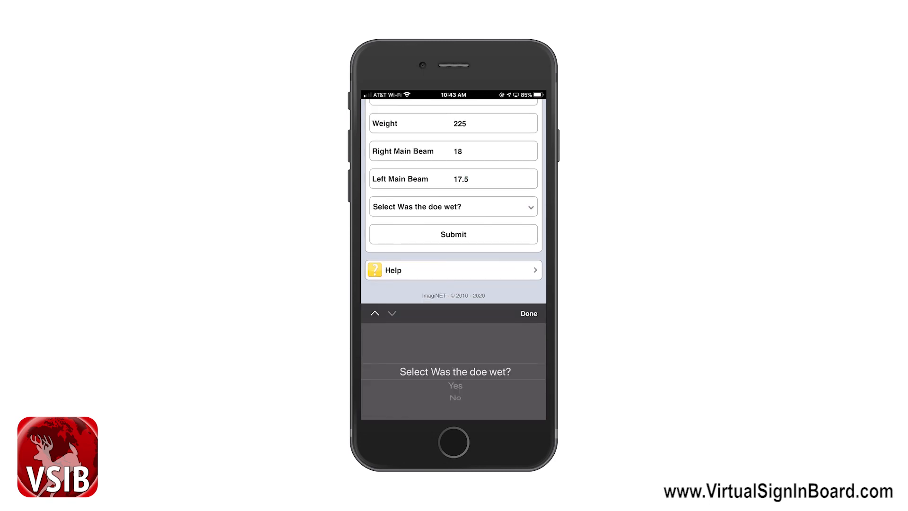
pyautogui.click(529, 313)
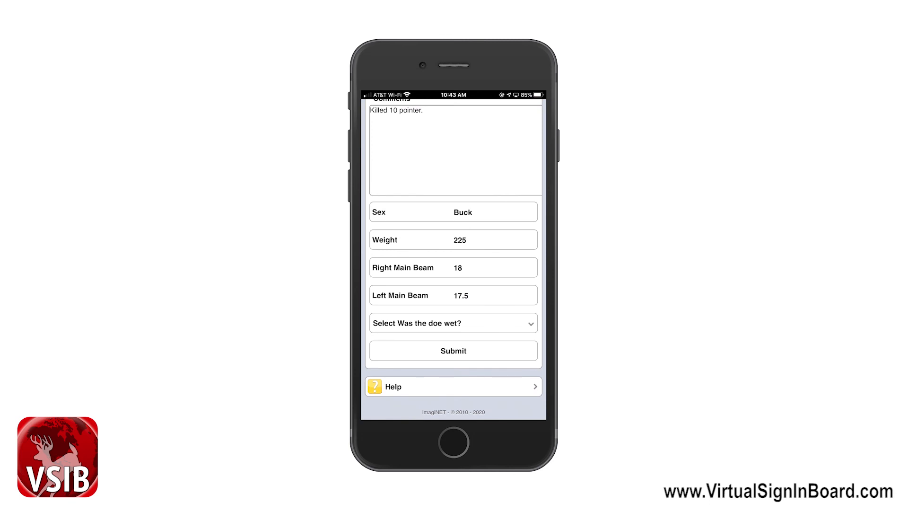
# Submit the Toxie's Buck record and check that Deer Harvest Records lists both entries
pyautogui.click(454, 351)
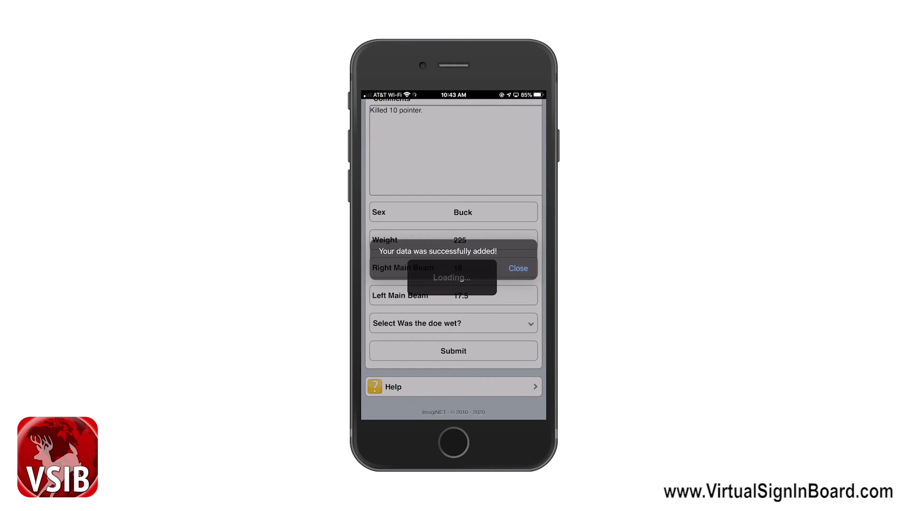
pyautogui.click(518, 268)
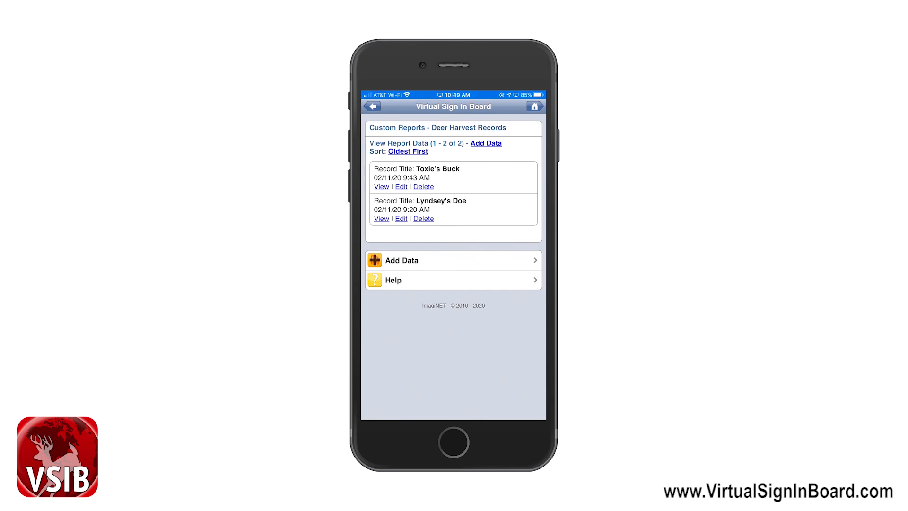
pyautogui.click(372, 106)
pyautogui.click(373, 106)
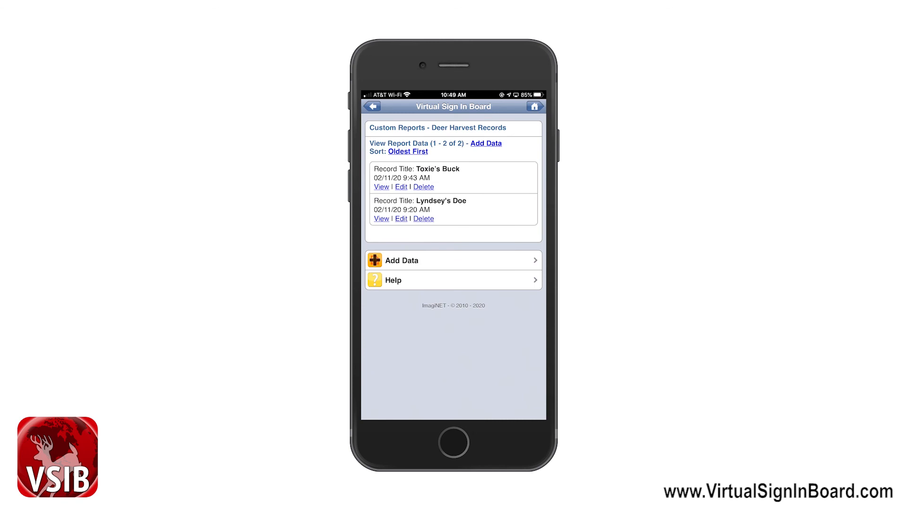
pyautogui.click(372, 106)
pyautogui.click(372, 106)
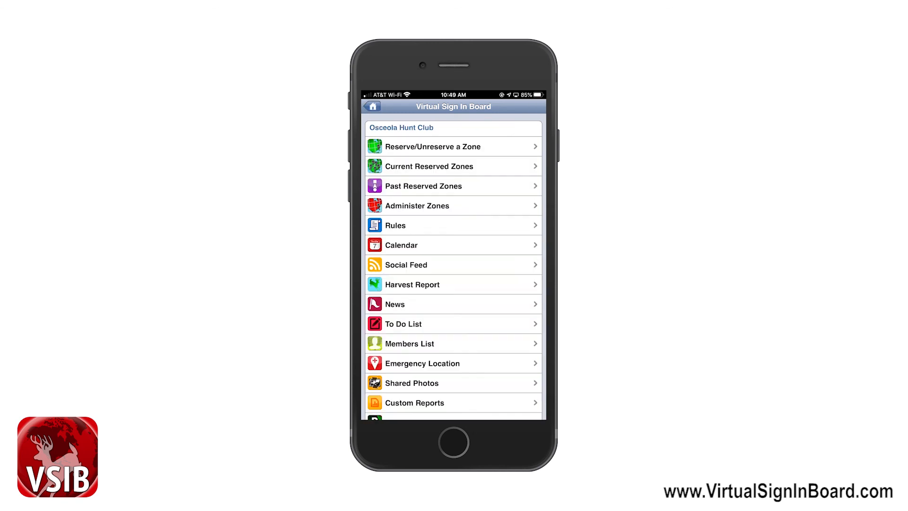
pyautogui.click(412, 284)
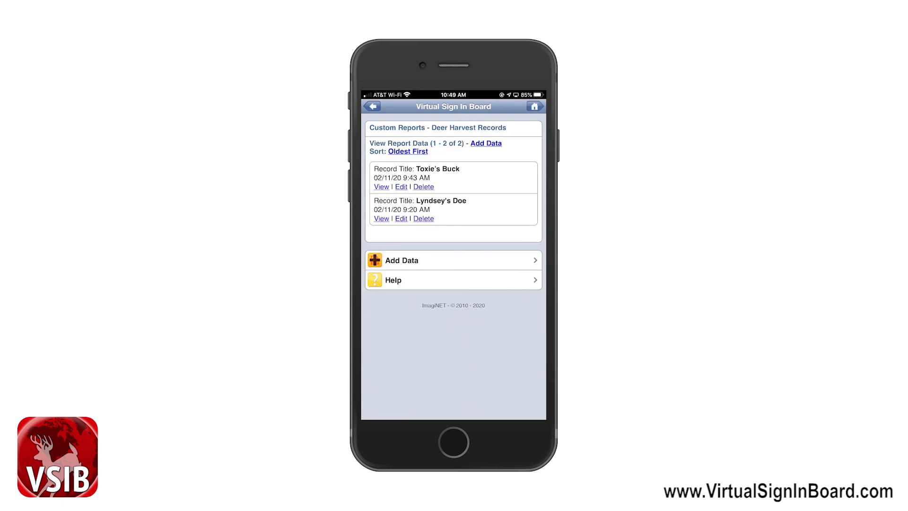
pyautogui.click(372, 106)
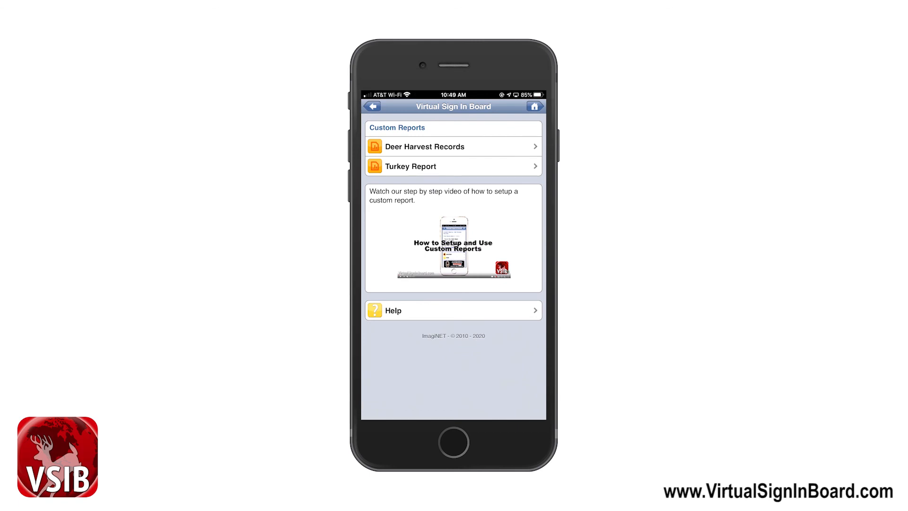